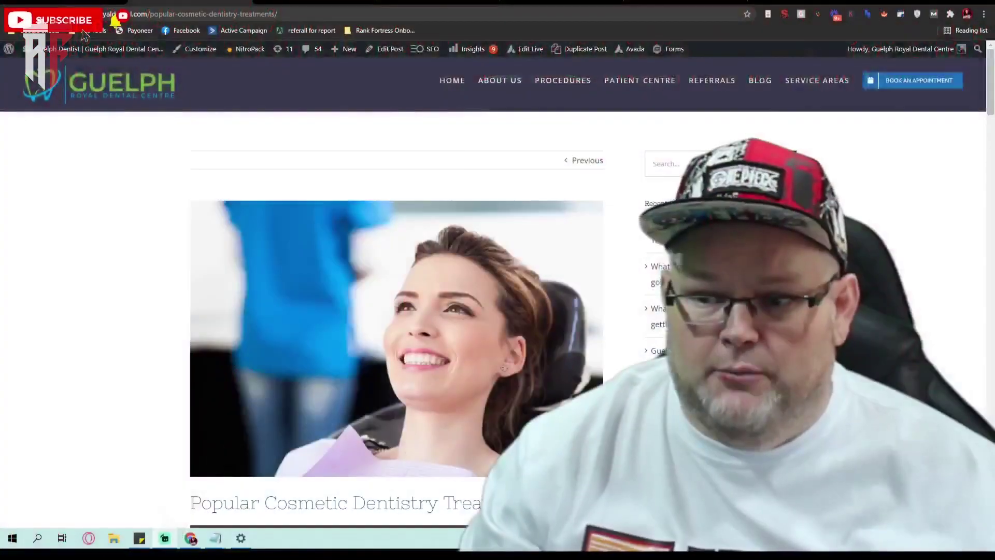
Look over the Popular Cosmetic Dentistry Treatments blog post on the Guelph Royal Dental Centre website
{"action": "scroll", "coordinate": [665, 133], "scroll_direction": "down", "scroll_amount": 5}
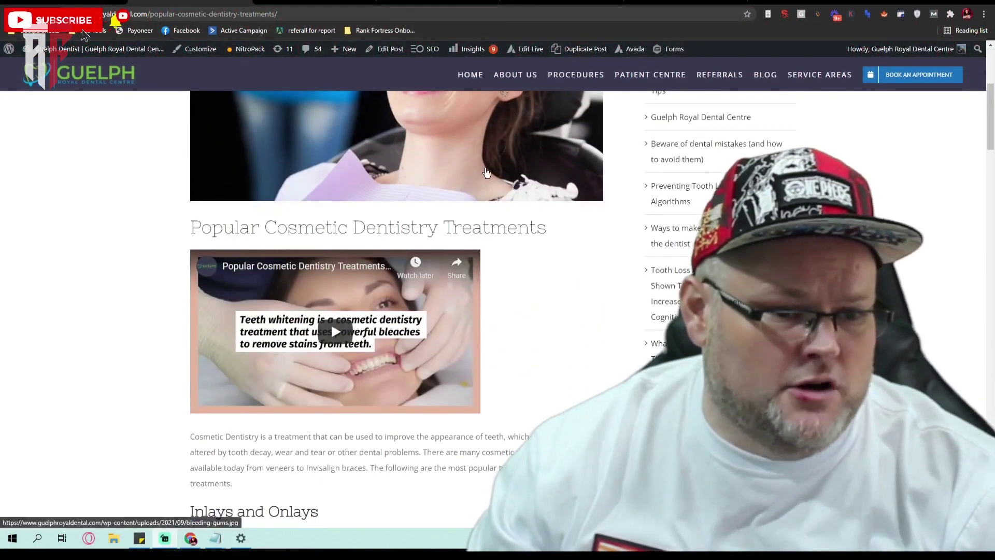
{"action": "scroll", "coordinate": [570, 145], "scroll_direction": "down", "scroll_amount": 2}
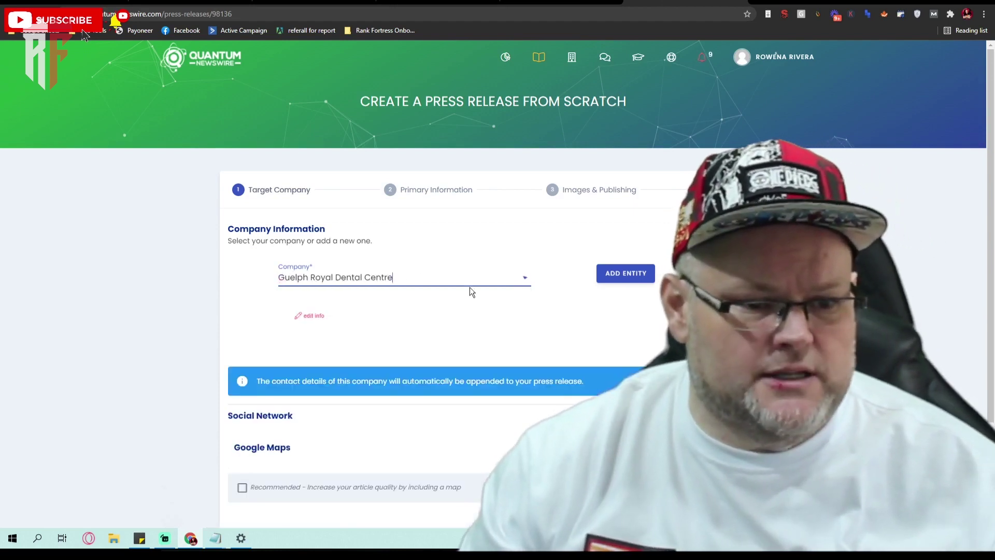
Include the company's Twitter and Facebook profiles in the press release and advance to its Primary Information stage
{"action": "scroll", "coordinate": [328, 295], "scroll_direction": "down", "scroll_amount": 2}
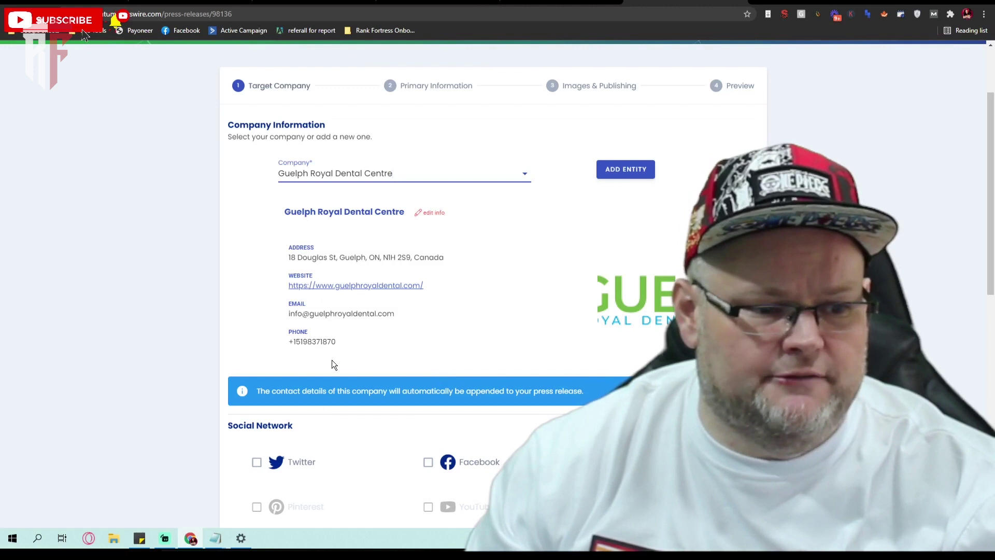
{"action": "scroll", "coordinate": [331, 362], "scroll_direction": "down", "scroll_amount": 4}
{"action": "left_click", "coordinate": [257, 256]}
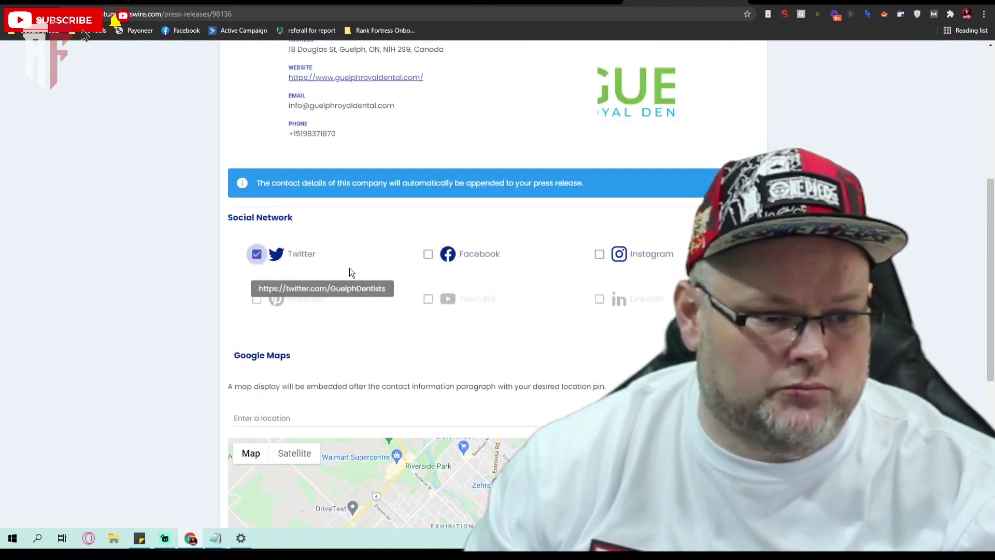
{"action": "left_click", "coordinate": [427, 254]}
{"action": "scroll", "coordinate": [551, 321], "scroll_direction": "down", "scroll_amount": 6}
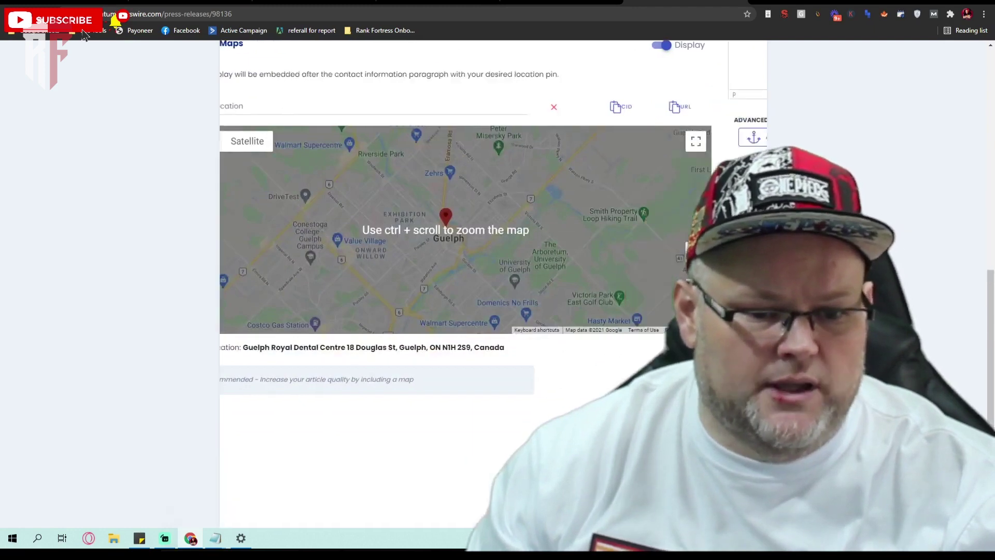
{"action": "scroll", "coordinate": [586, 339], "scroll_direction": "up", "scroll_amount": 15}
{"action": "key", "text": "Home"}
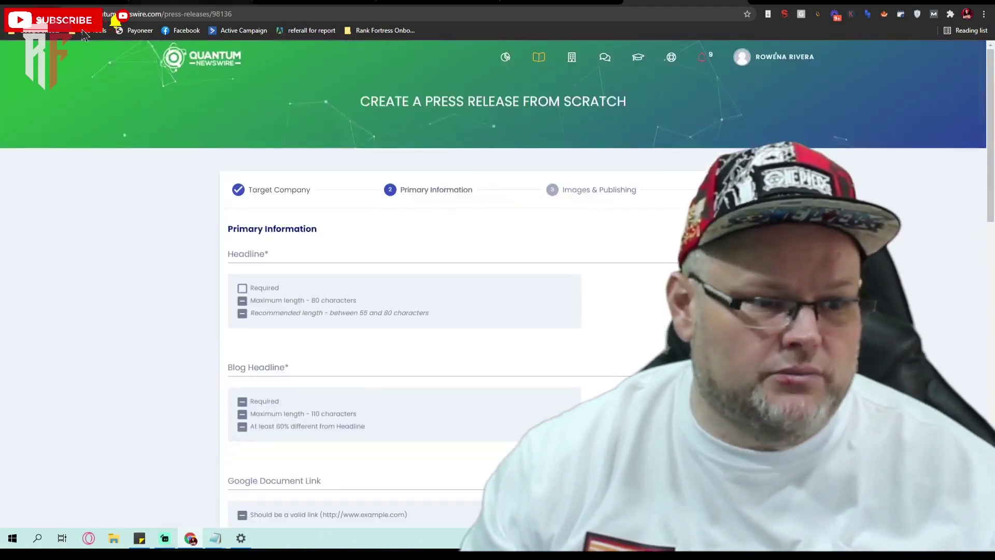
Copy the blog post's title, "Popular Cosmetic Dentistry Treatments", into the press release's Headline
{"action": "key", "text": "ctrl+Tab"}
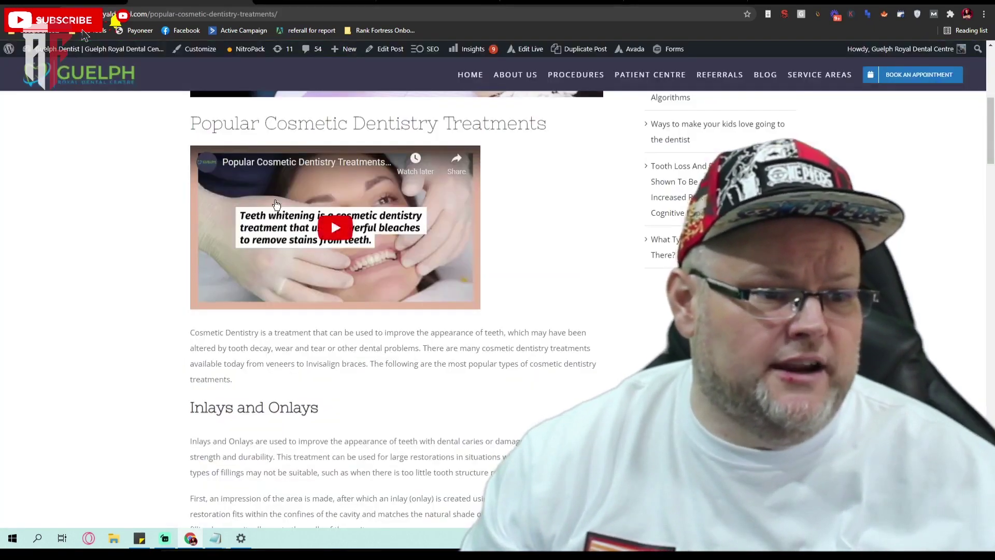
{"action": "scroll", "coordinate": [315, 325], "scroll_direction": "up", "scroll_amount": 7}
{"action": "scroll", "coordinate": [336, 302], "scroll_direction": "down", "scroll_amount": 4}
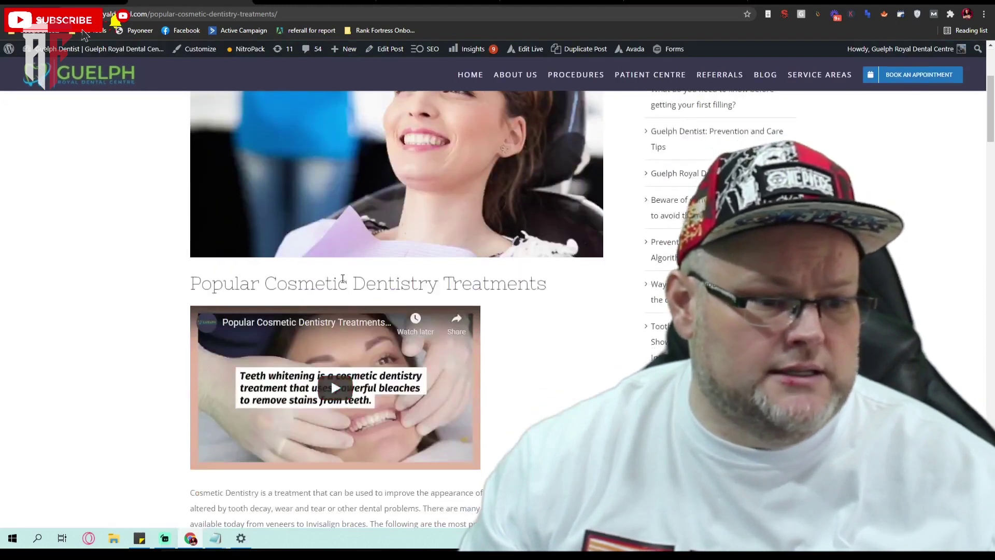
{"action": "triple_click", "coordinate": [344, 280]}
{"action": "key", "text": "ctrl+c"}
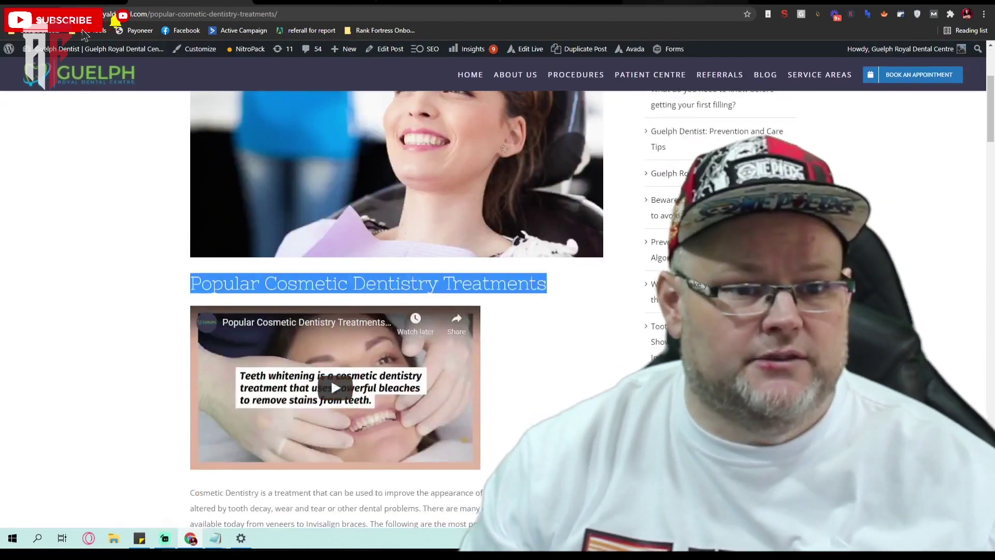
{"action": "key", "text": "ctrl+shift+Tab"}
{"action": "left_click", "coordinate": [282, 256]}
{"action": "key", "text": "ctrl+v"}
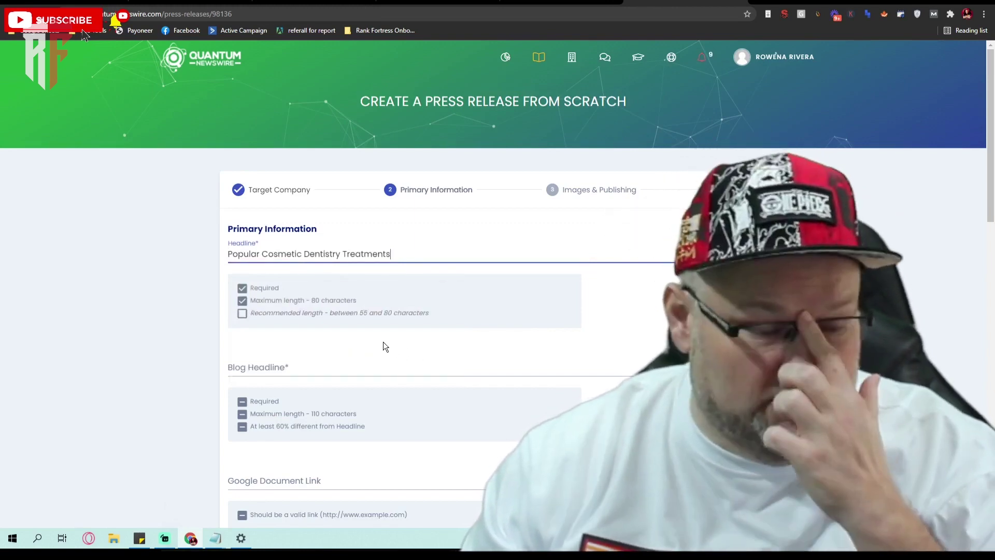
Copy "Cosmetic Dentistry is a treatment that can be used to improve the appearance of teeth" from the blog post into the Blog Headline
{"action": "scroll", "coordinate": [385, 312], "scroll_direction": "down", "scroll_amount": 3}
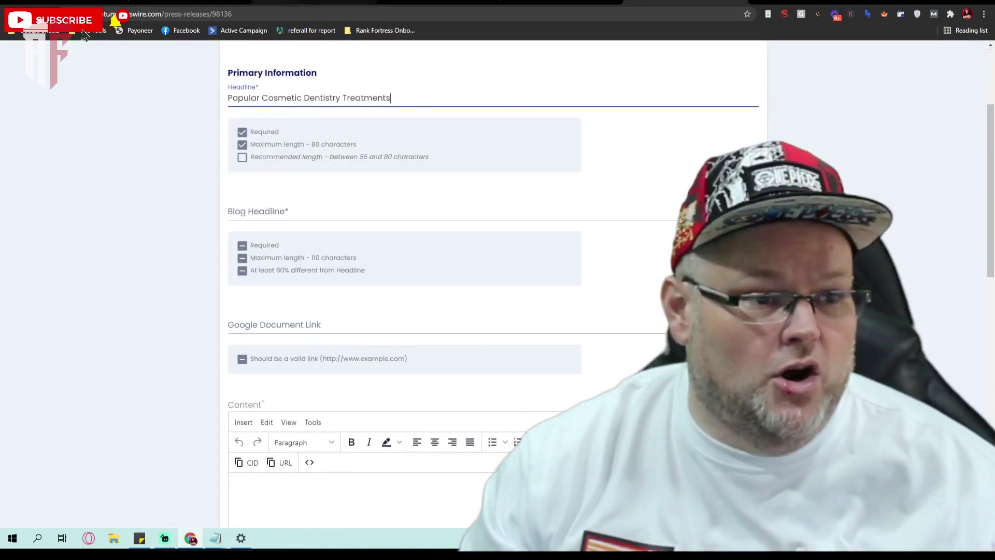
{"action": "key", "text": "ctrl+Tab"}
{"action": "scroll", "coordinate": [380, 391], "scroll_direction": "down", "scroll_amount": 5}
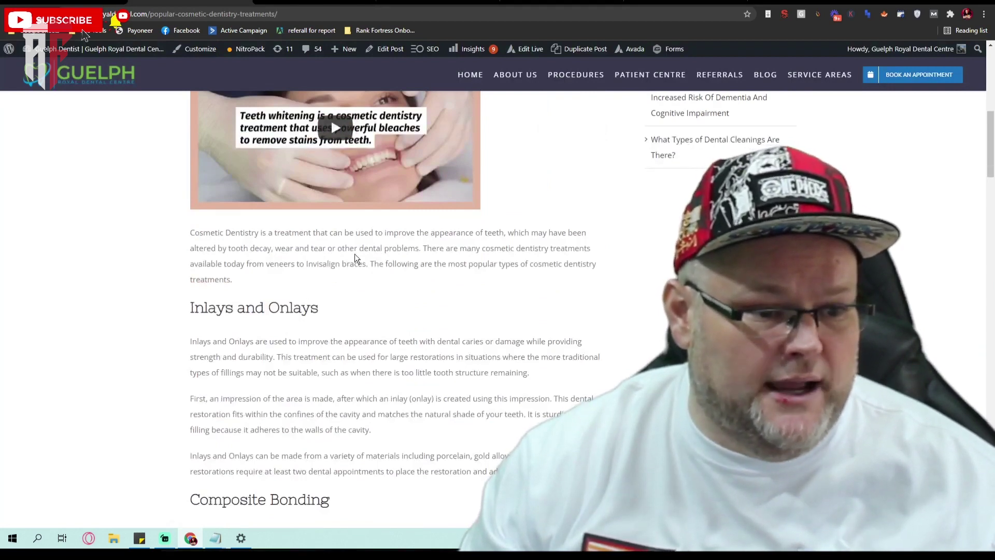
{"action": "left_click_drag", "start_coordinate": [506, 235], "coordinate": [191, 233]}
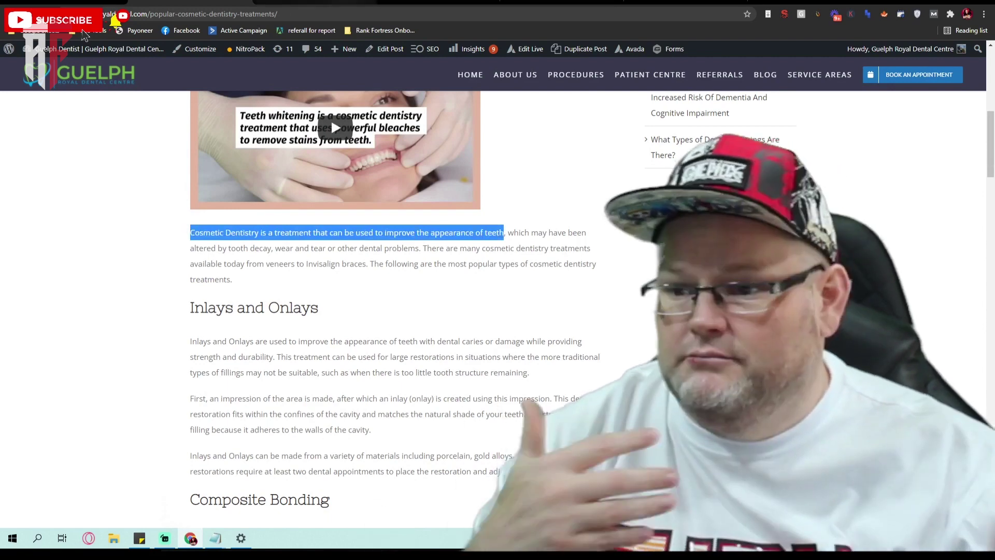
{"action": "left_click", "coordinate": [637, 2]}
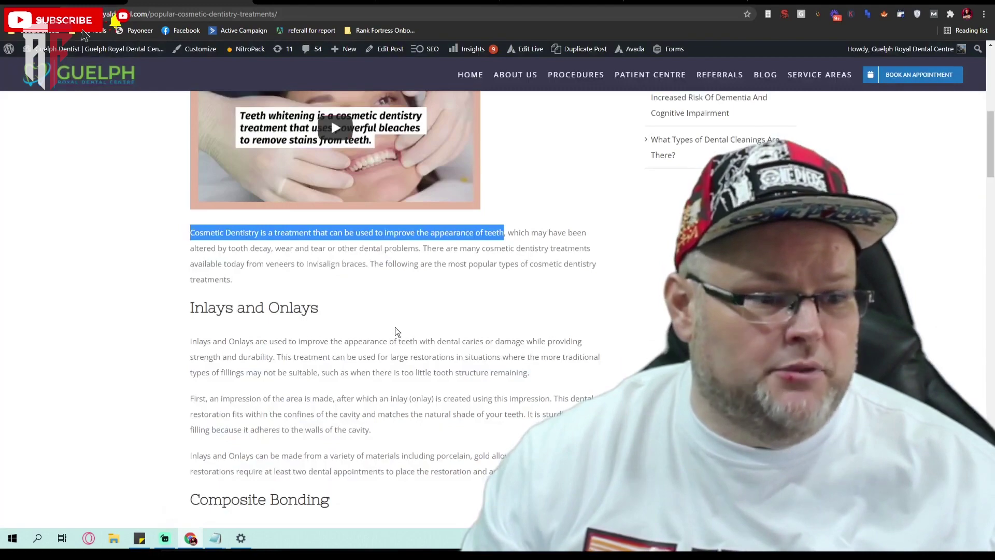
Copy the blog post's body, from the opening paragraph onward, into the press release's Content editor
{"action": "left_click", "coordinate": [212, 246]}
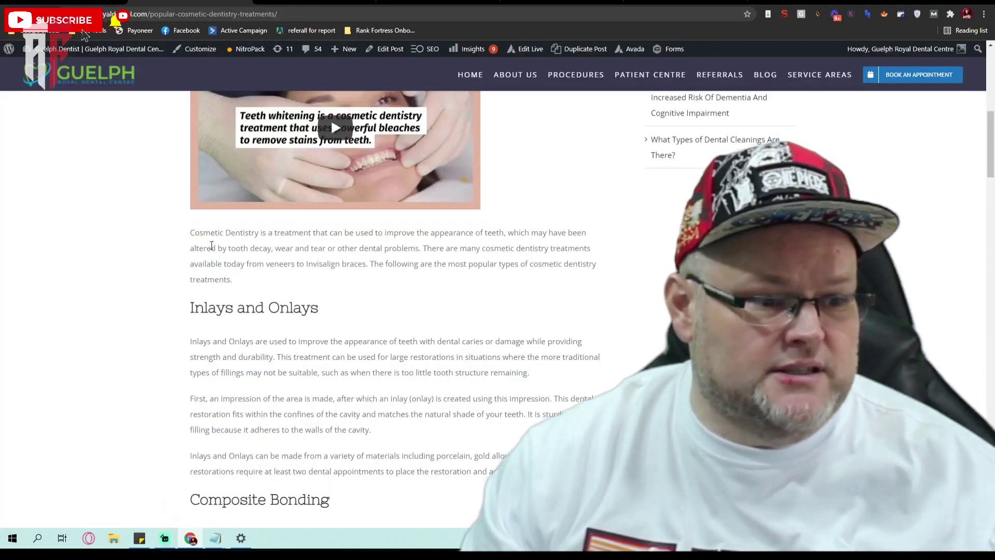
{"action": "left_click_drag", "start_coordinate": [192, 234], "coordinate": [371, 526]}
{"action": "scroll", "coordinate": [552, 396], "scroll_direction": "up", "scroll_amount": 8}
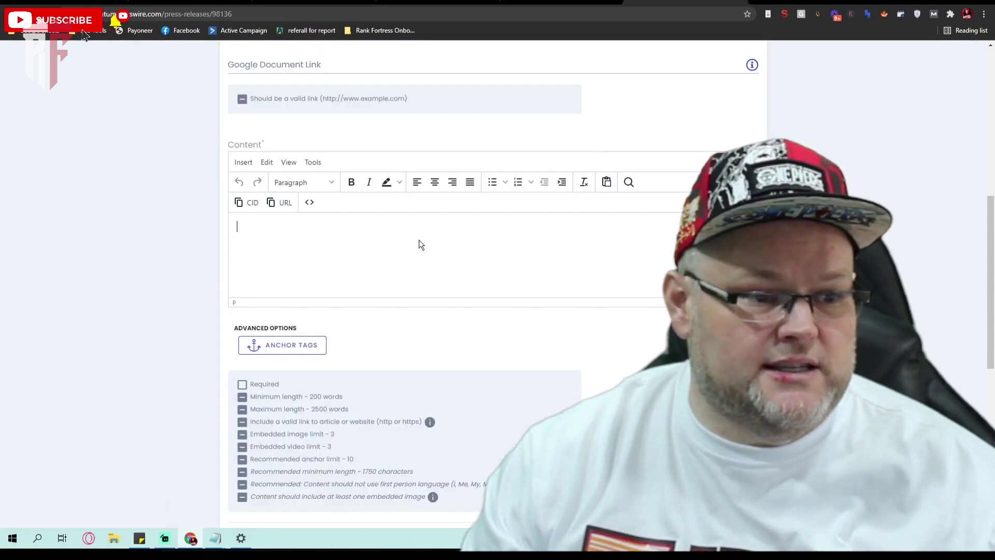
{"action": "key", "text": "ctrl+v"}
{"action": "scroll", "coordinate": [458, 262], "scroll_direction": "up", "scroll_amount": 10}
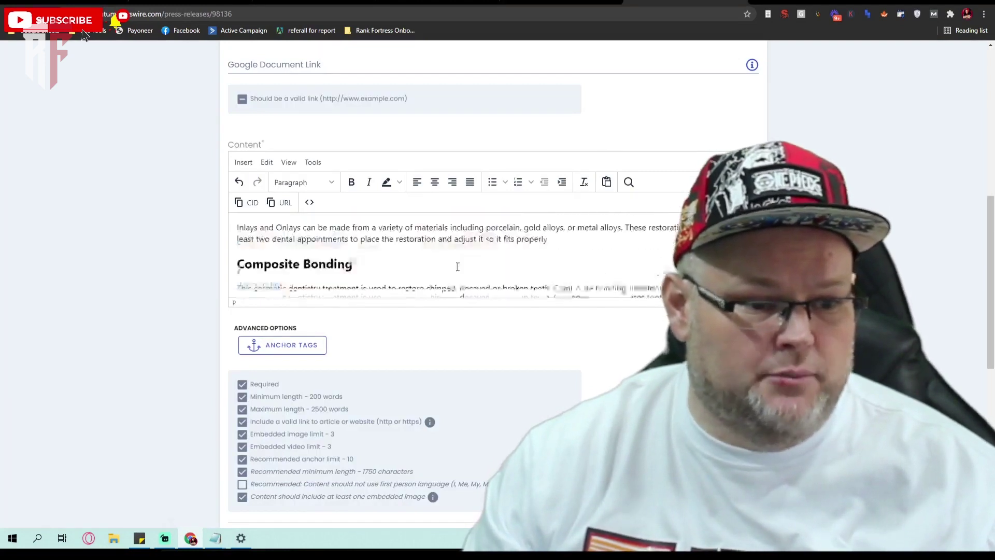
Review the filled-in headlines and pasted content, checking the embedded images and the previous blog post link at the end
{"action": "scroll", "coordinate": [459, 258], "scroll_direction": "down", "scroll_amount": 3}
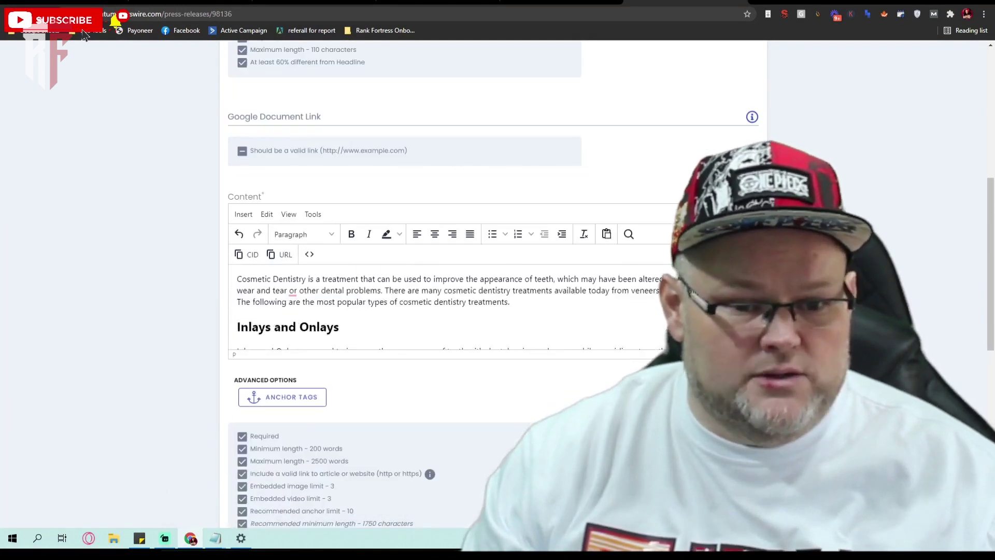
{"action": "scroll", "coordinate": [571, 335], "scroll_direction": "up", "scroll_amount": 5}
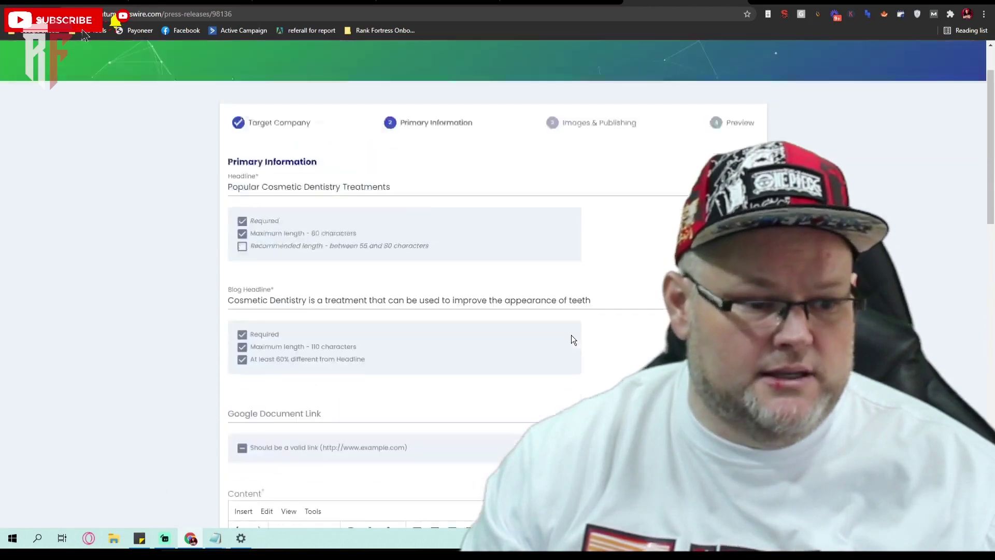
{"action": "scroll", "coordinate": [613, 285], "scroll_direction": "down", "scroll_amount": 10}
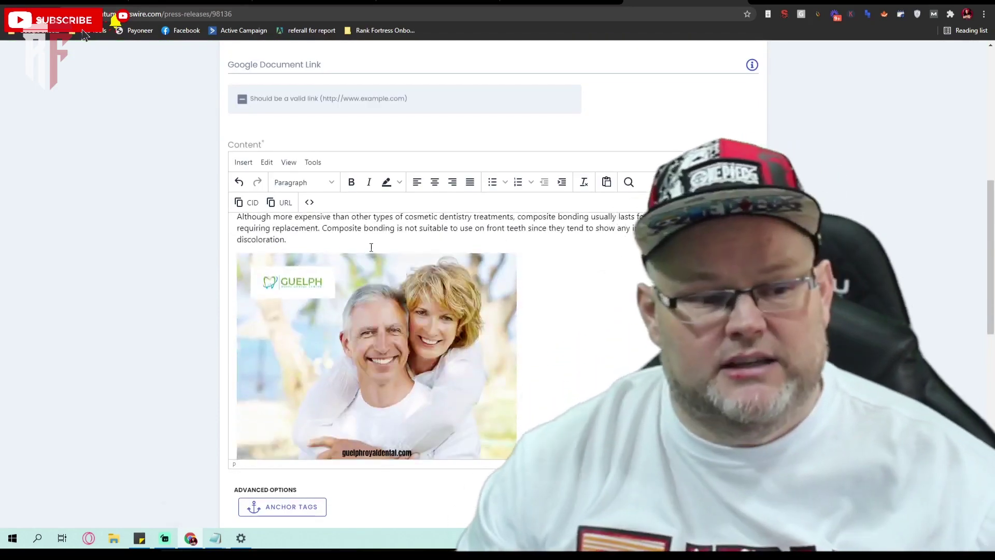
{"action": "left_click", "coordinate": [351, 320]}
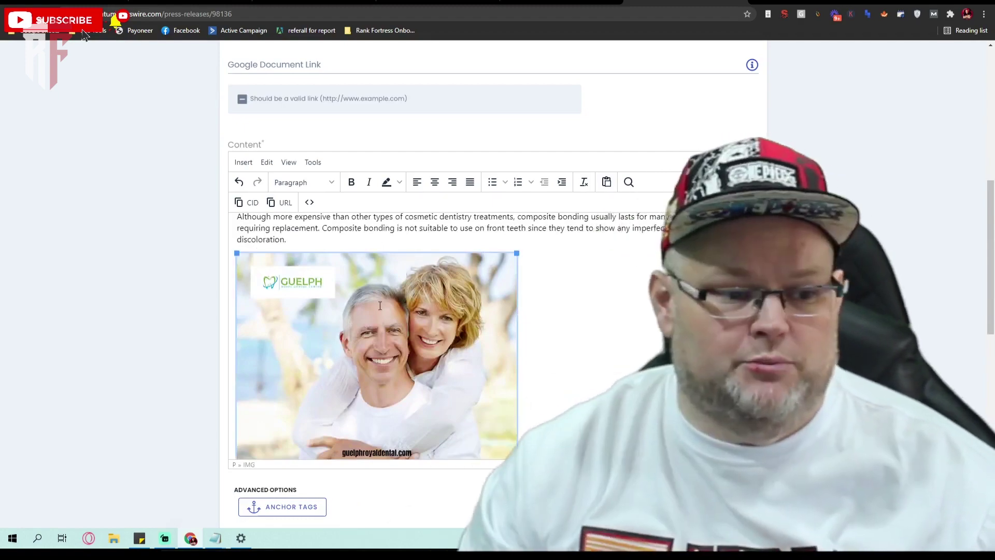
{"action": "scroll", "coordinate": [435, 302], "scroll_direction": "down", "scroll_amount": 2}
{"action": "scroll", "coordinate": [434, 302], "scroll_direction": "down", "scroll_amount": 15}
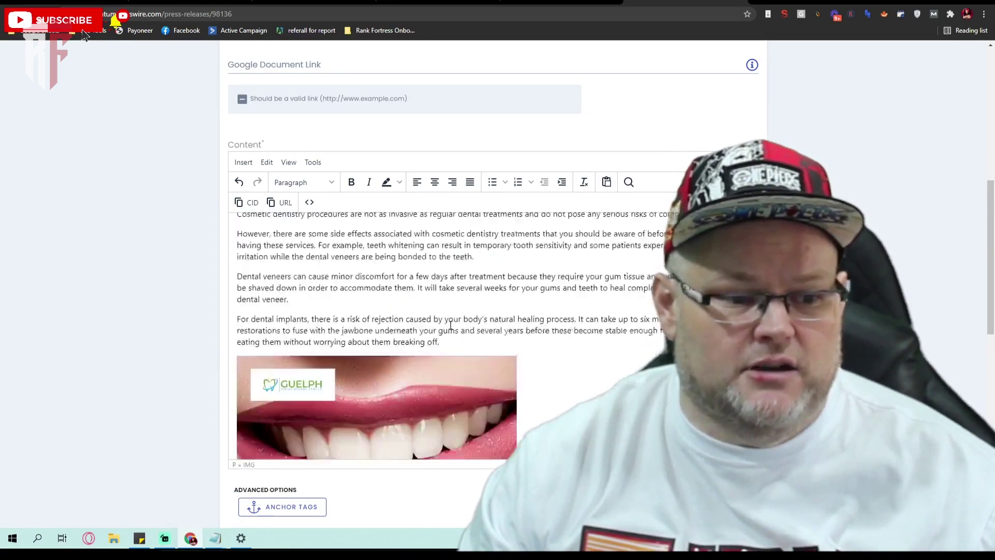
{"action": "scroll", "coordinate": [450, 325], "scroll_direction": "down", "scroll_amount": 10}
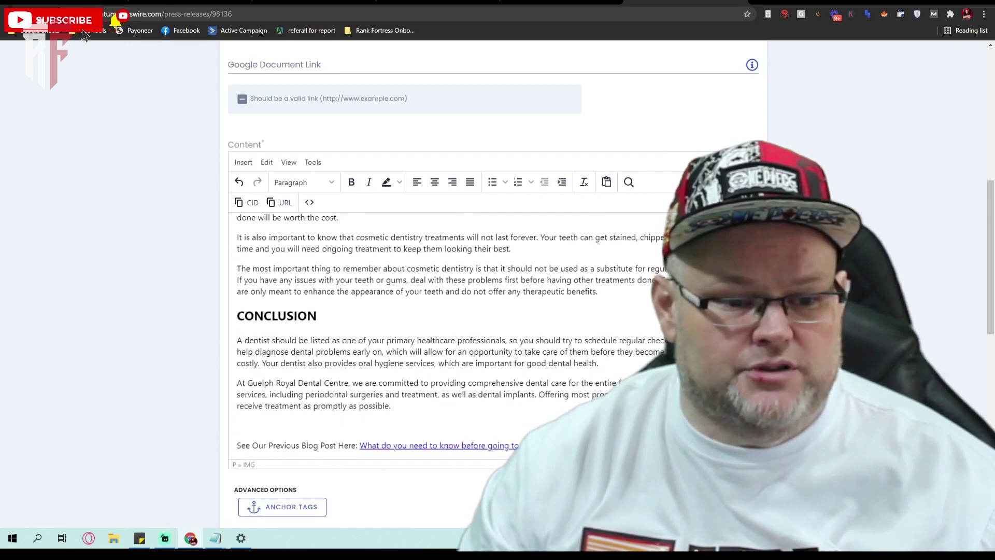
{"action": "key", "text": "shift+Home"}
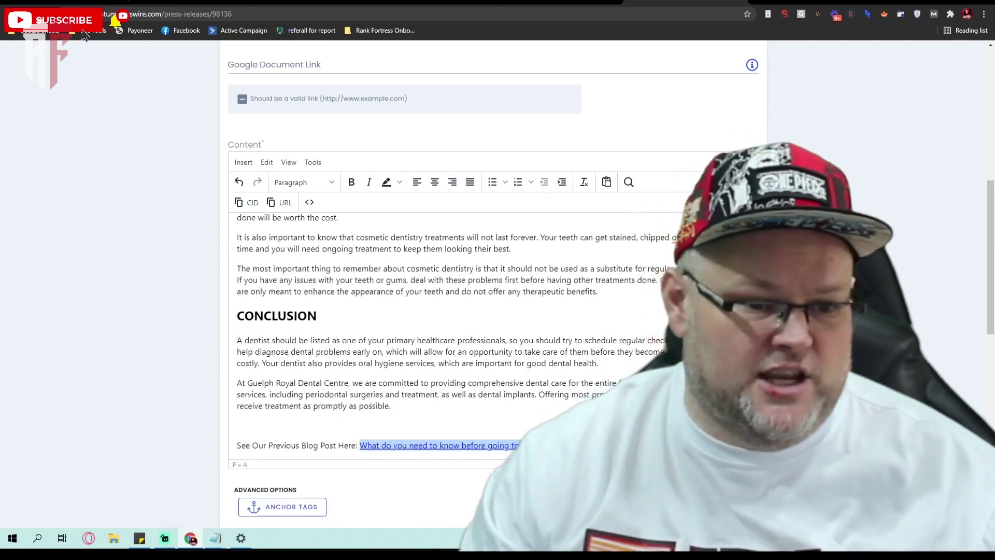
Insert two blank lines above the first paragraph of the press release content
{"action": "scroll", "coordinate": [496, 351], "scroll_direction": "up", "scroll_amount": 10}
{"action": "scroll", "coordinate": [496, 351], "scroll_direction": "up", "scroll_amount": 15}
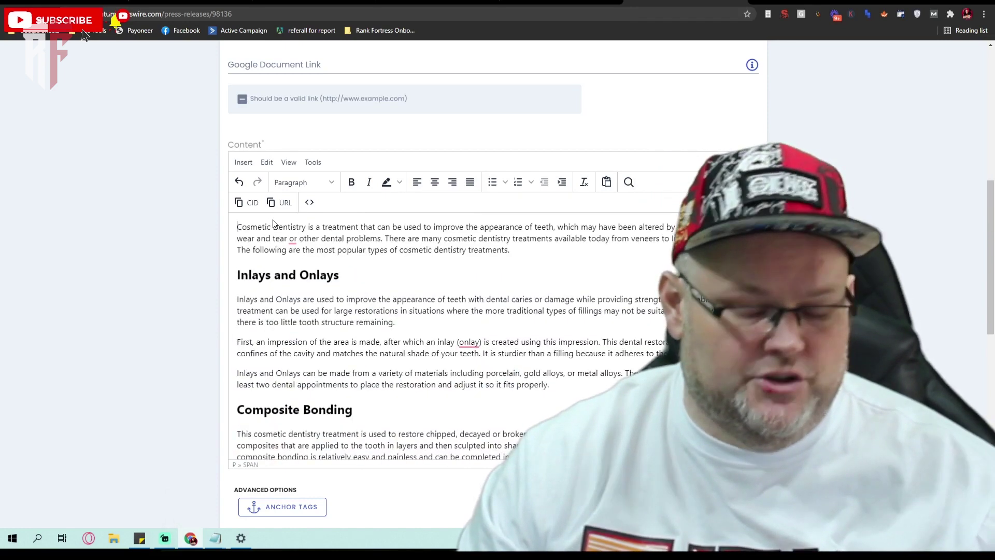
{"action": "key", "text": "Return"}
{"action": "key", "text": "Return"}
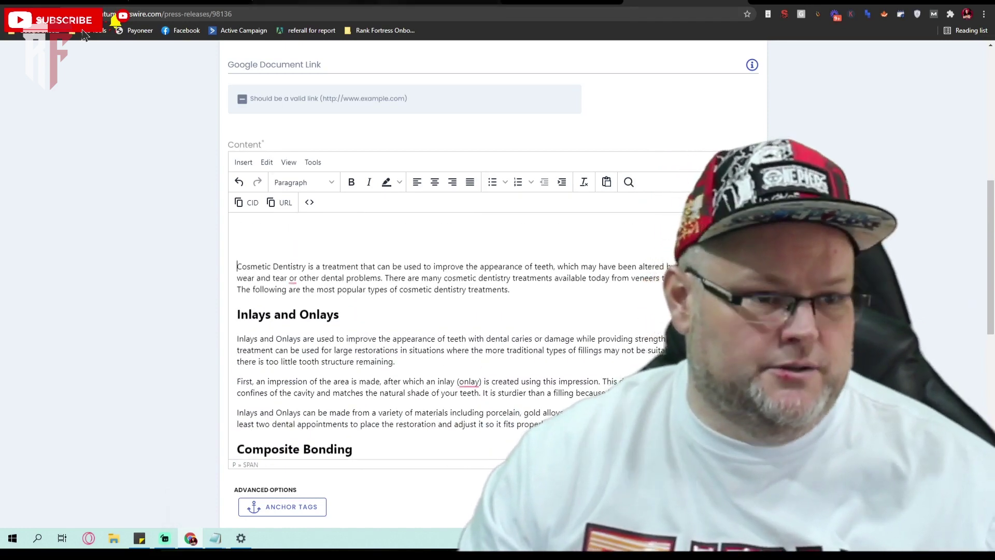
Return to the blog post and open its embedded video on YouTube
{"action": "key", "text": "ctrl+Tab"}
{"action": "scroll", "coordinate": [643, 367], "scroll_direction": "up", "scroll_amount": 15}
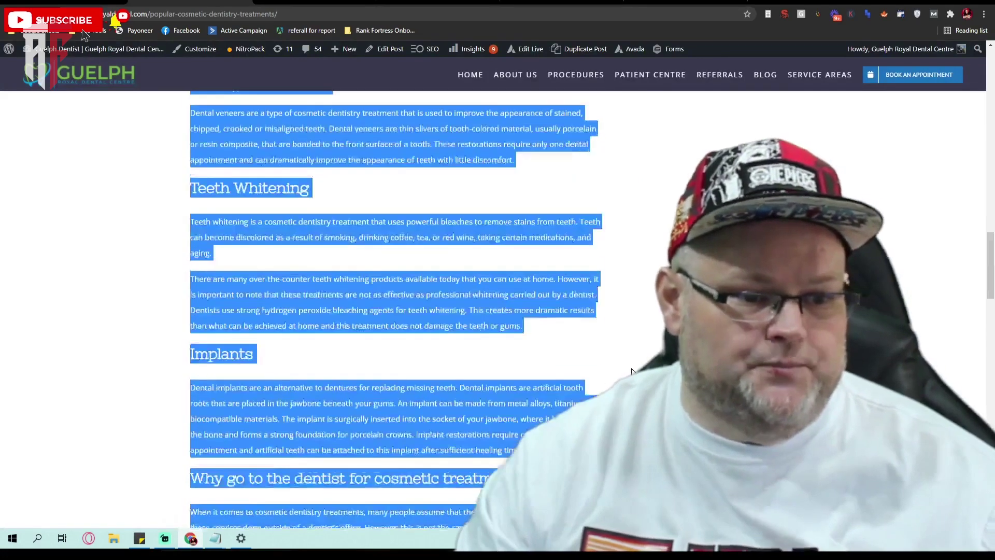
{"action": "scroll", "coordinate": [641, 367], "scroll_direction": "up", "scroll_amount": 15}
{"action": "scroll", "coordinate": [428, 430], "scroll_direction": "down", "scroll_amount": 3}
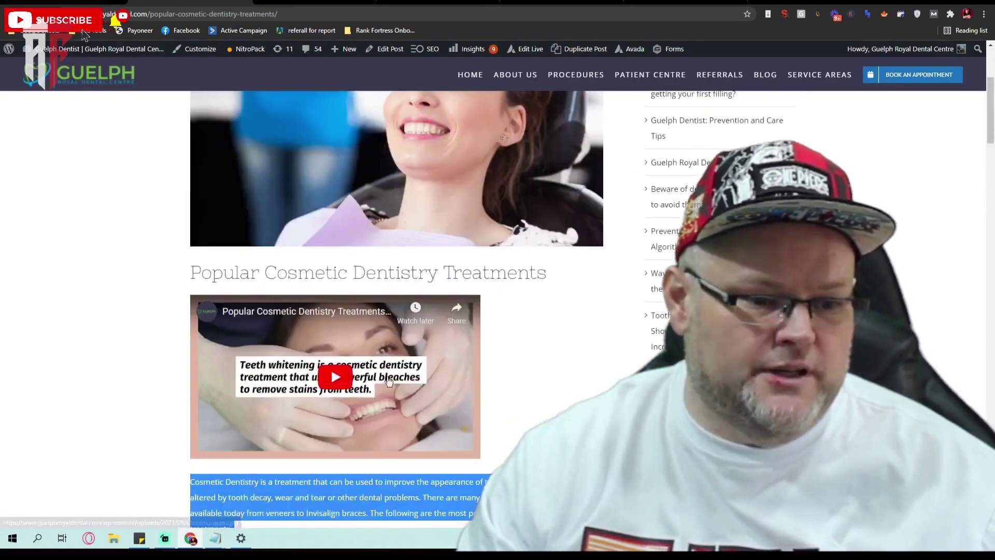
{"action": "left_click", "coordinate": [427, 430]}
{"action": "left_click", "coordinate": [439, 448]}
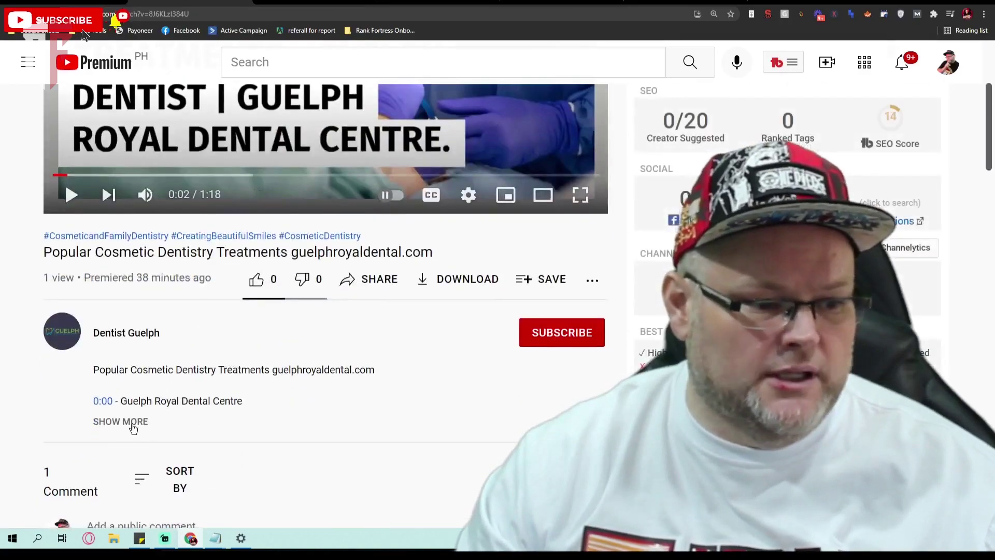
Expand the YouTube video's full description and look through its text
{"action": "left_click", "coordinate": [134, 419]}
{"action": "scroll", "coordinate": [196, 379], "scroll_direction": "down", "scroll_amount": 2}
{"action": "scroll", "coordinate": [196, 380], "scroll_direction": "down", "scroll_amount": 15}
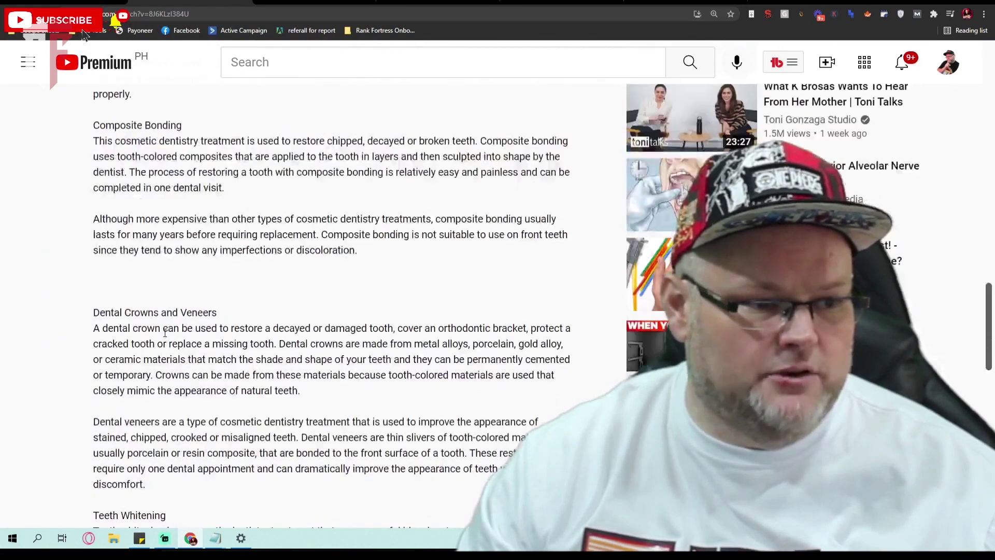
{"action": "scroll", "coordinate": [165, 332], "scroll_direction": "down", "scroll_amount": 9}
{"action": "scroll", "coordinate": [151, 258], "scroll_direction": "up", "scroll_amount": 18}
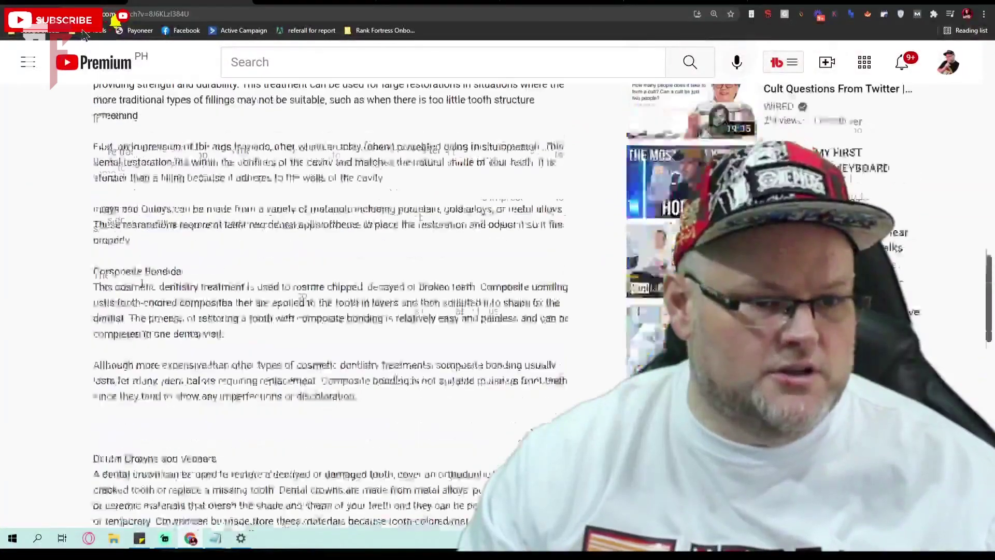
{"action": "scroll", "coordinate": [150, 258], "scroll_direction": "up", "scroll_amount": 15}
Copy the video's embed code from its sharing options and switch back to the Quantum Newswire press release
{"action": "scroll", "coordinate": [259, 311], "scroll_direction": "down", "scroll_amount": 3}
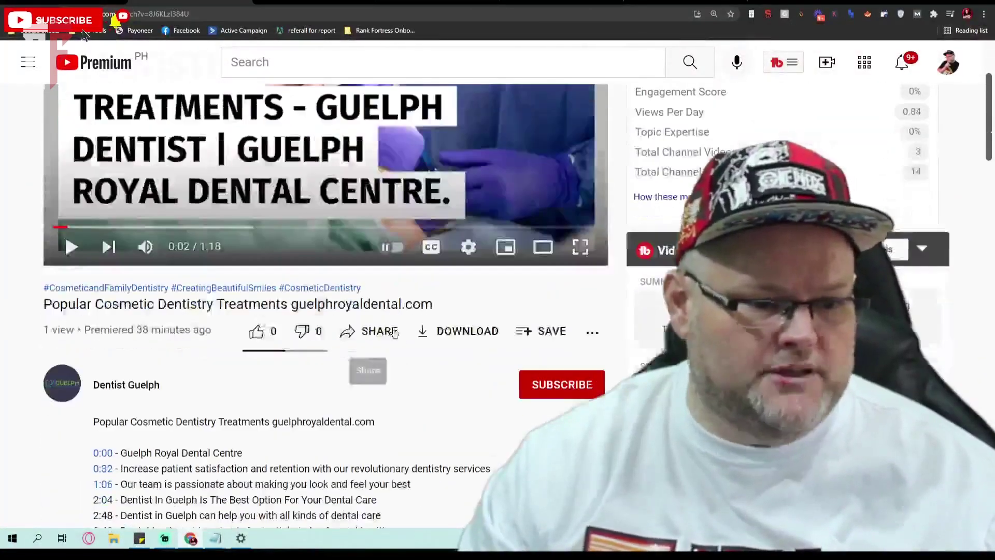
{"action": "left_click", "coordinate": [389, 333]}
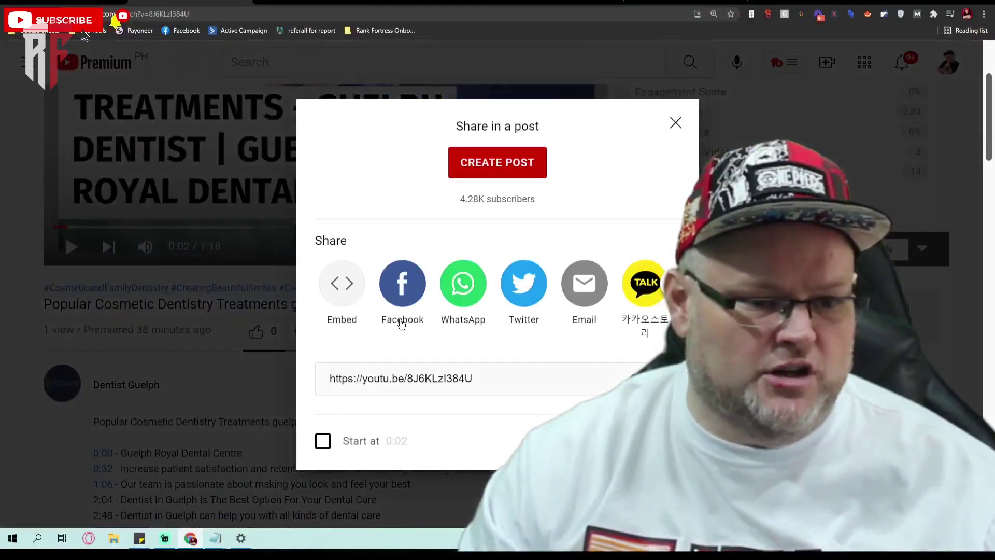
{"action": "left_click", "coordinate": [346, 295]}
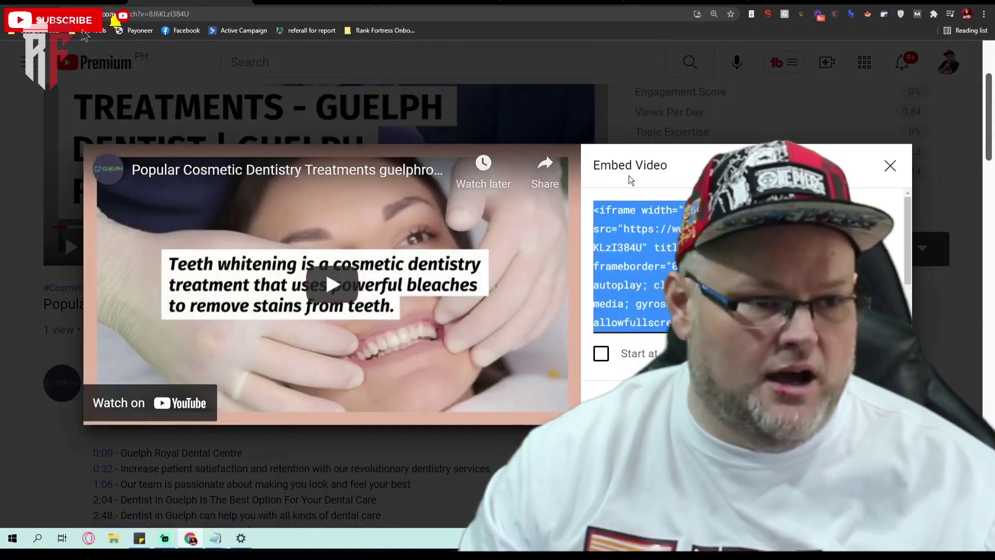
{"action": "left_click", "coordinate": [674, 3]}
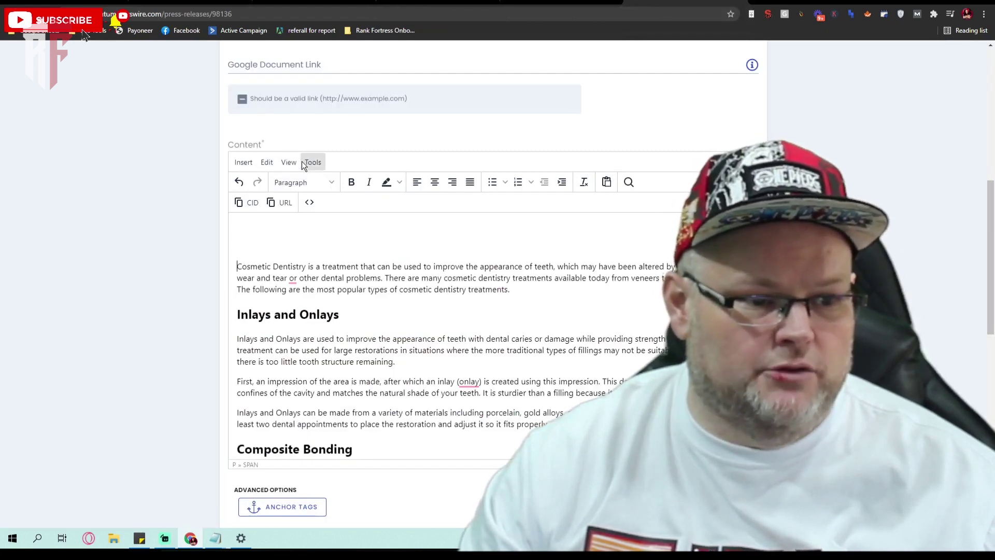
Replace the two blank paragraphs at the start of the content's source code with the YouTube embed code and save it
{"action": "left_click", "coordinate": [289, 162]}
{"action": "left_click", "coordinate": [308, 181]}
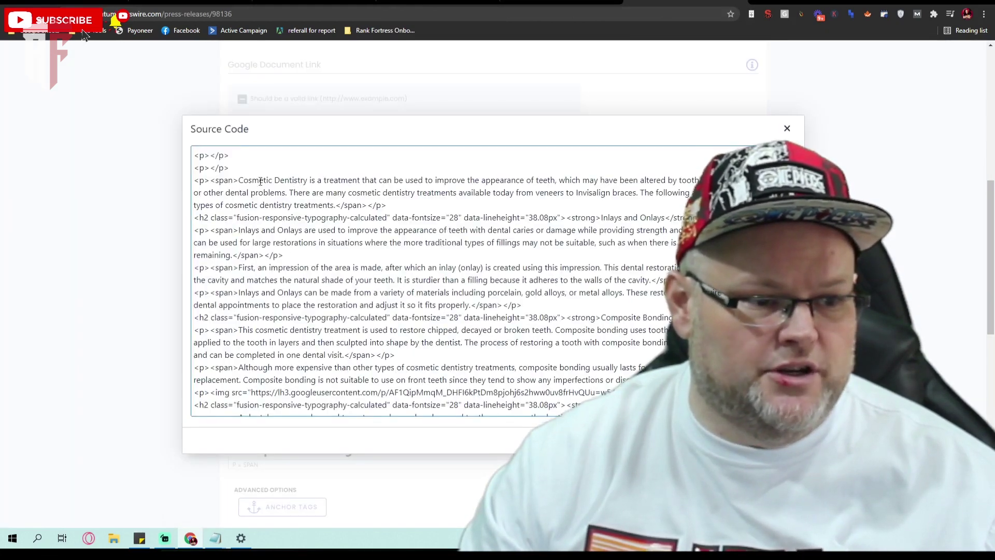
{"action": "type", "text": "<iframe width=\"560\" height=\"315\" src=\"https://www.youtube.com/embed/8J6KLzI384U\" title=\"YouTube video player\" frameborder=\"0\" allow=\"accelerometer; autoplay; clipboard-write; encrypted-media; gyroscope; picture-in-picture\" allowfullscreen></iframe>"}
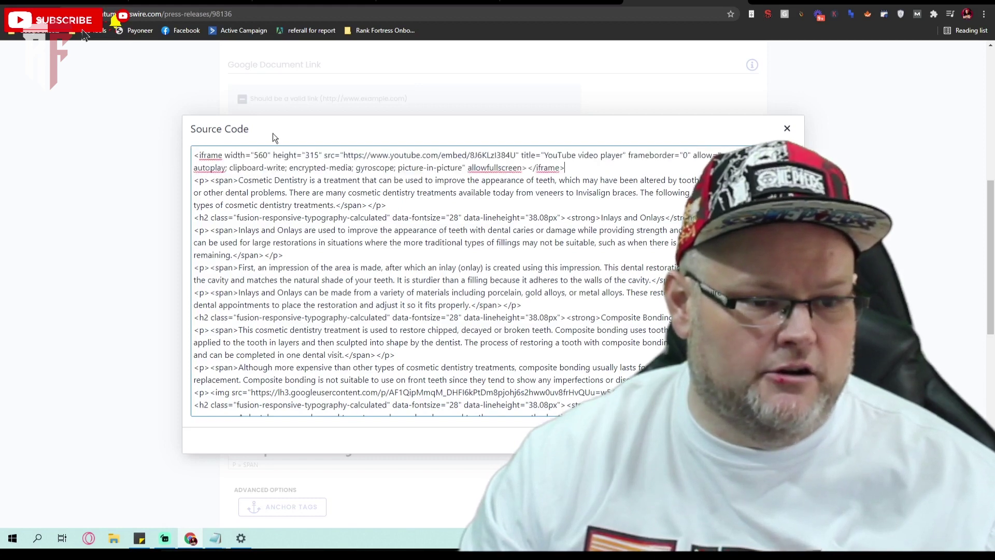
{"action": "left_click", "coordinate": [768, 440]}
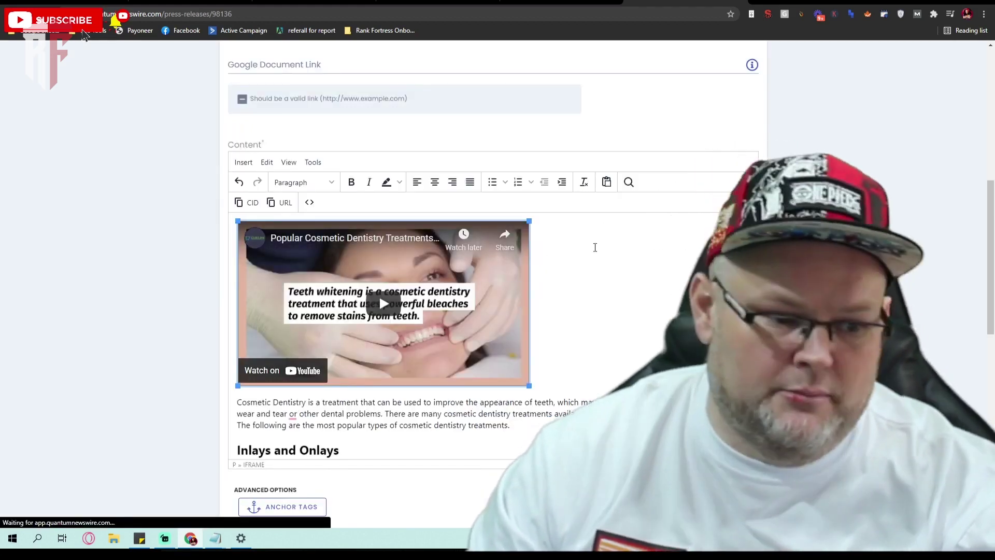
Review the press release content through its conclusion, the content requirements checklist and the summary fields below it
{"action": "scroll", "coordinate": [573, 282], "scroll_direction": "down", "scroll_amount": 4}
{"action": "scroll", "coordinate": [534, 310], "scroll_direction": "down", "scroll_amount": 3}
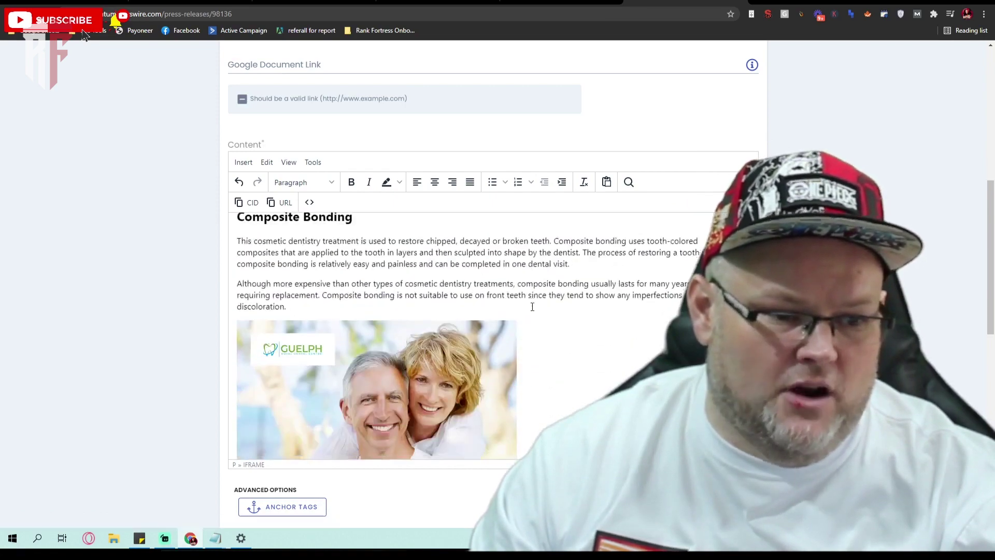
{"action": "scroll", "coordinate": [519, 304], "scroll_direction": "down", "scroll_amount": 4}
{"action": "scroll", "coordinate": [429, 314], "scroll_direction": "down", "scroll_amount": 10}
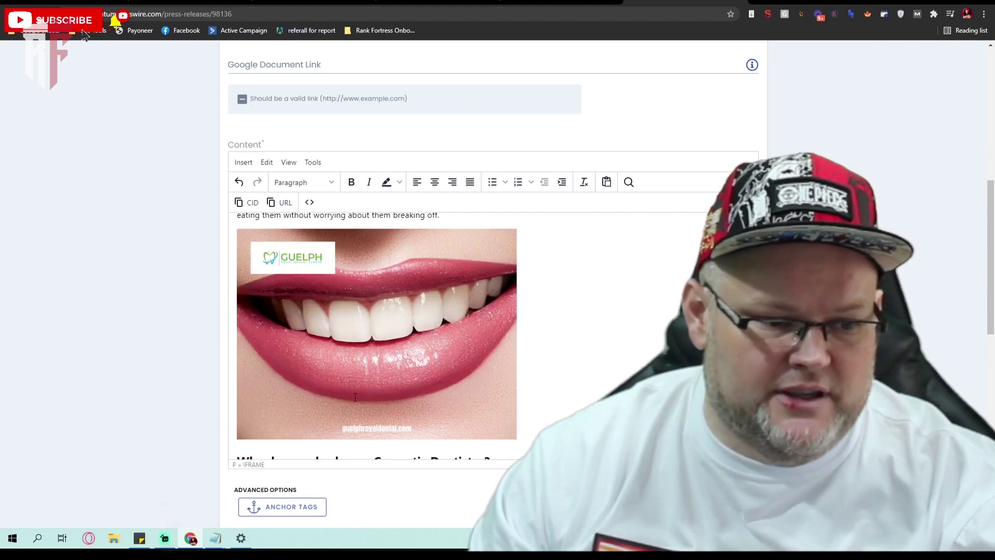
{"action": "scroll", "coordinate": [387, 400], "scroll_direction": "down", "scroll_amount": 10}
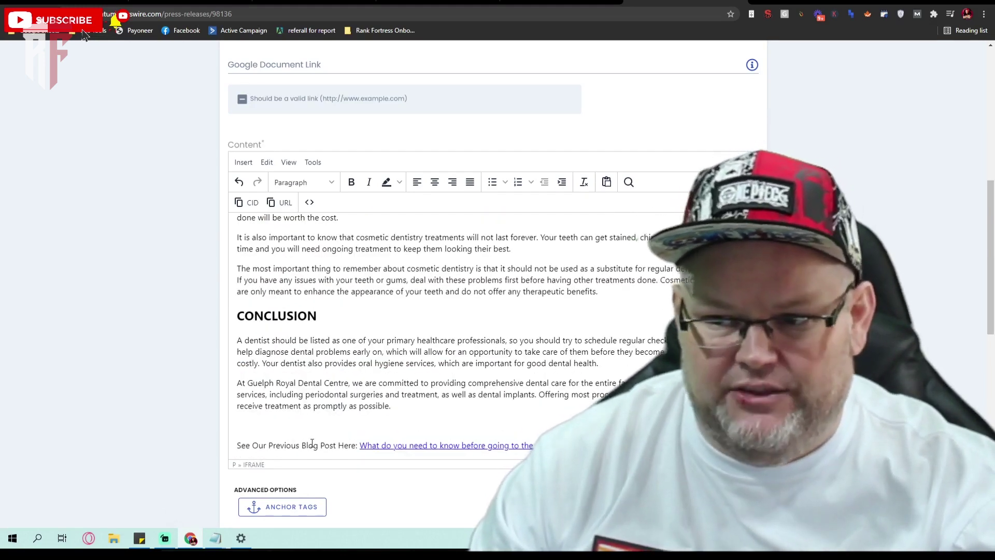
{"action": "scroll", "coordinate": [312, 443], "scroll_direction": "up", "scroll_amount": 15}
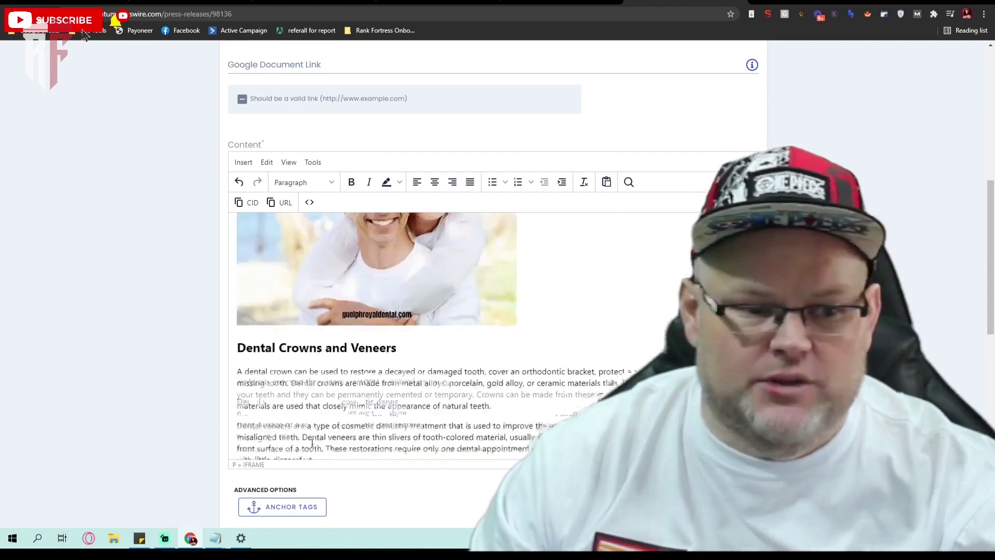
{"action": "scroll", "coordinate": [308, 438], "scroll_direction": "down", "scroll_amount": 10}
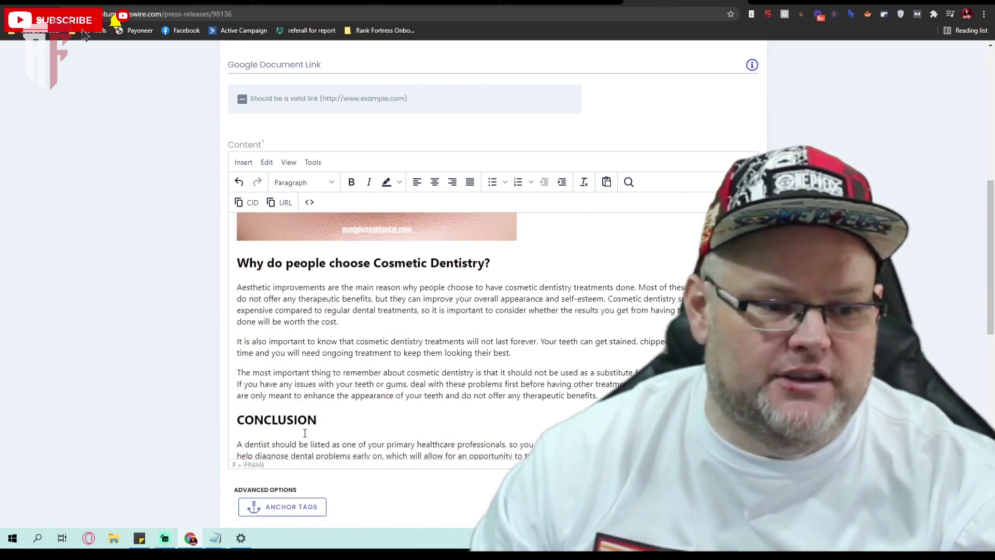
{"action": "scroll", "coordinate": [305, 432], "scroll_direction": "up", "scroll_amount": 5}
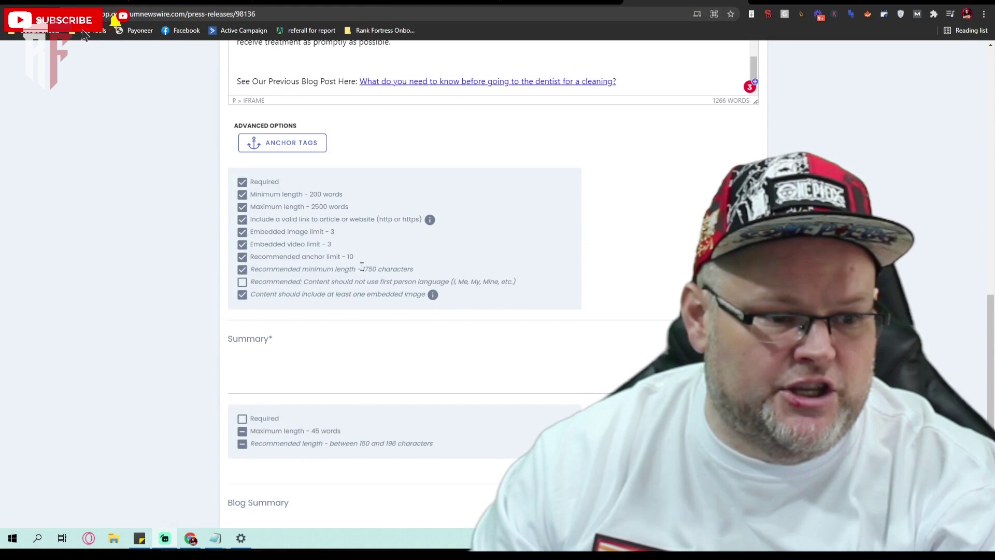
{"action": "scroll", "coordinate": [362, 266], "scroll_direction": "down", "scroll_amount": 3}
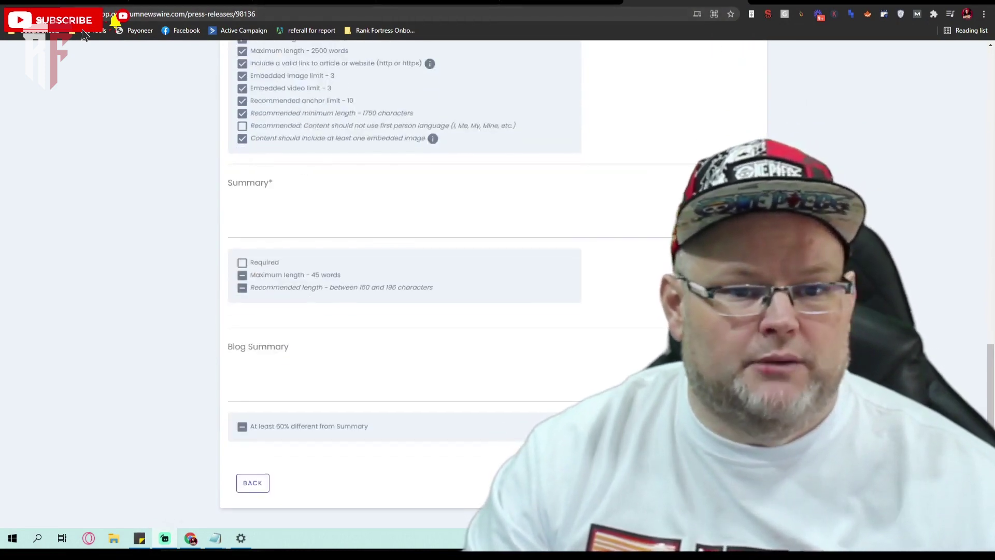
Copy the content's opening Cosmetic Dentistry paragraph into both the Blog Summary and Summary fields
{"action": "scroll", "coordinate": [389, 182], "scroll_direction": "up", "scroll_amount": 15}
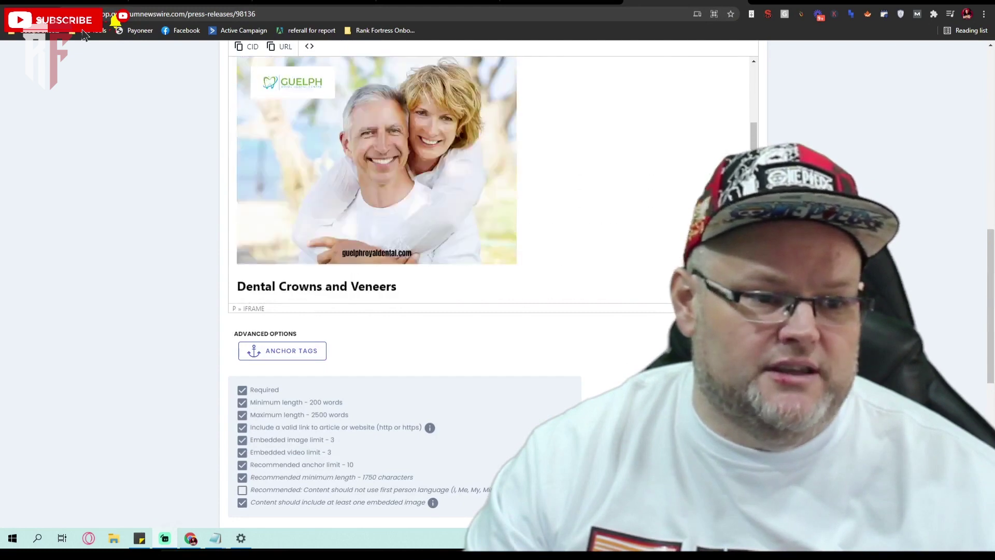
{"action": "scroll", "coordinate": [389, 182], "scroll_direction": "up", "scroll_amount": 10}
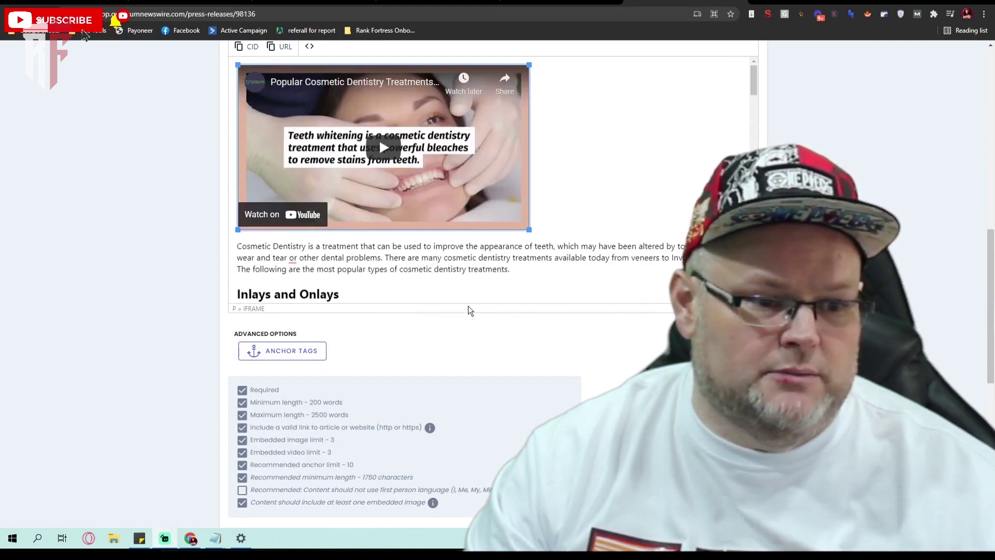
{"action": "scroll", "coordinate": [465, 257], "scroll_direction": "down", "scroll_amount": 7}
{"action": "left_click", "coordinate": [286, 340]}
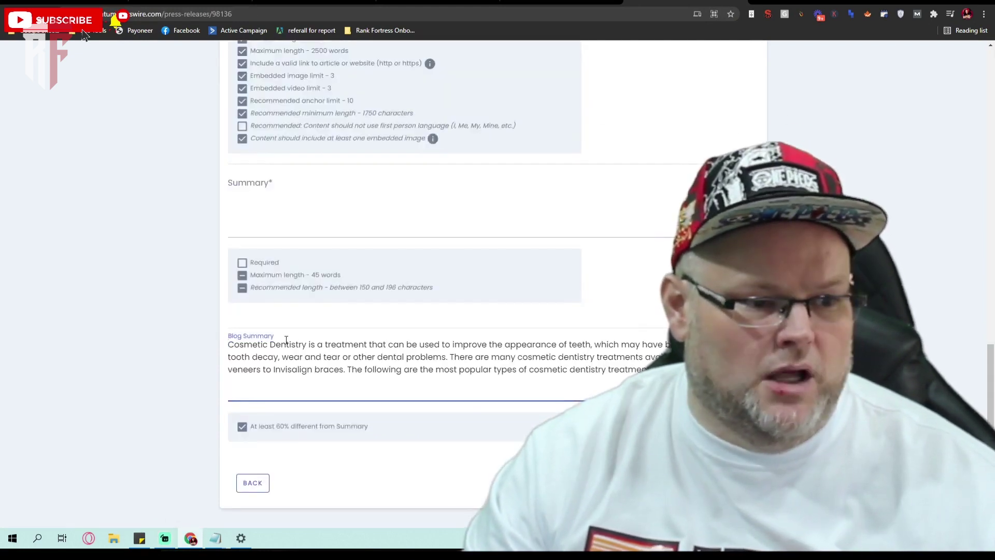
{"action": "left_click", "coordinate": [297, 206]}
{"action": "type", "text": "Cosmetic Dentistry is a treatment that can be used to improve the appearance of teeth, which may have been altered by tooth decay, wear and tear or other dental problems. There are many cosmetic dentistry treatments available today from veneers to Invisalign braces. The following are the most popular types of cosmetic dentistry treatments."}
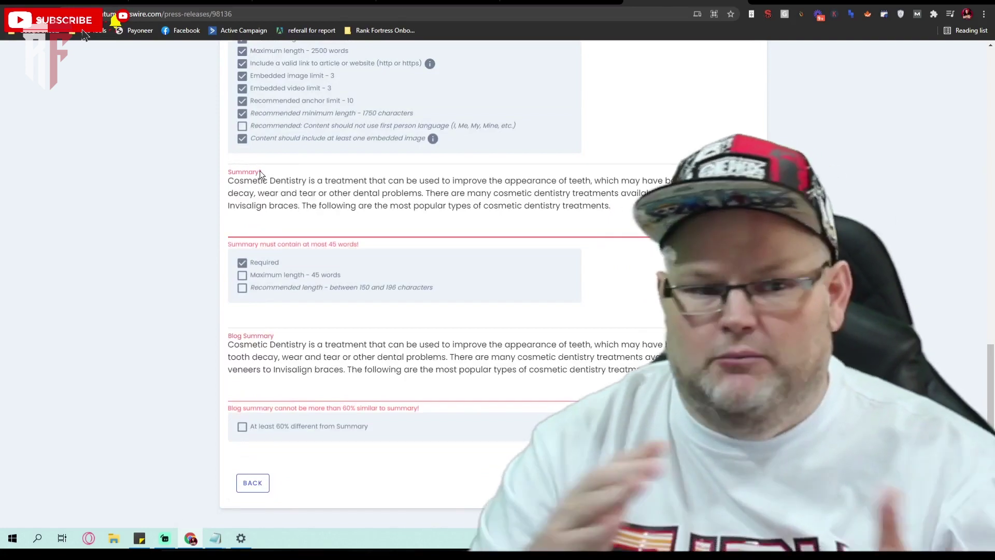
Replace the Summary text with the first paragraph under Composite Bonding and continue to Images & Publishing
{"action": "scroll", "coordinate": [946, 231], "scroll_direction": "up", "scroll_amount": 10}
{"action": "scroll", "coordinate": [911, 202], "scroll_direction": "up", "scroll_amount": 5}
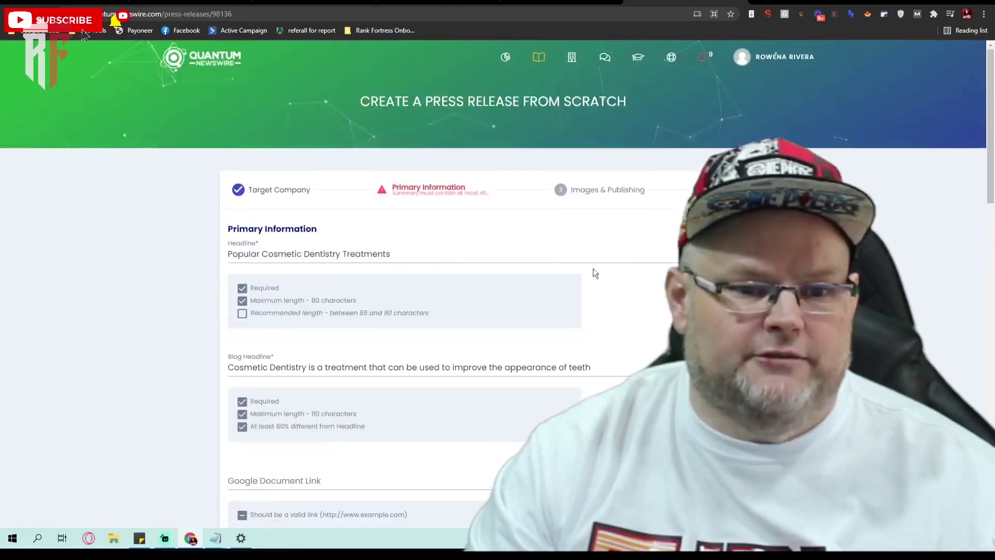
{"action": "scroll", "coordinate": [605, 319], "scroll_direction": "down", "scroll_amount": 6}
{"action": "scroll", "coordinate": [601, 309], "scroll_direction": "down", "scroll_amount": 2}
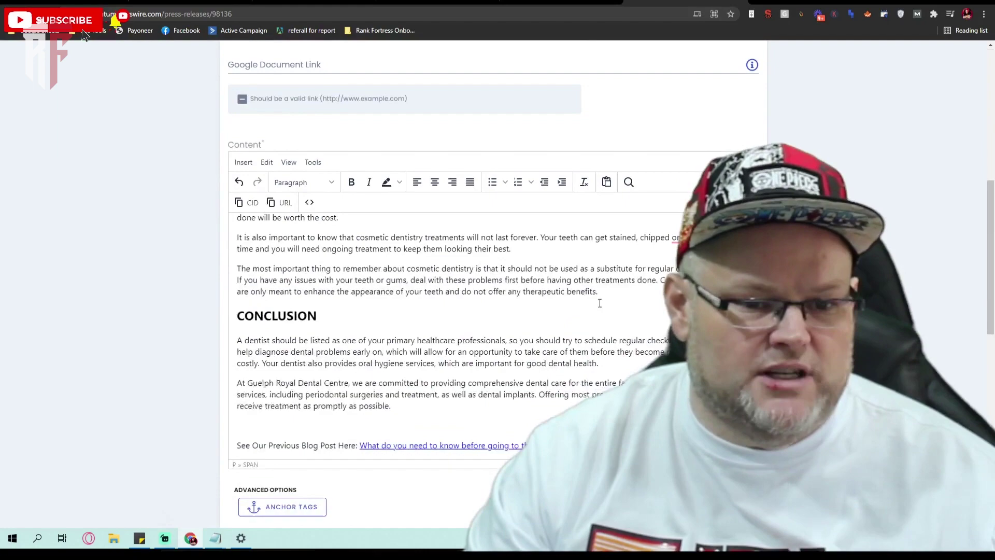
{"action": "scroll", "coordinate": [600, 238], "scroll_direction": "up", "scroll_amount": 10}
{"action": "scroll", "coordinate": [596, 285], "scroll_direction": "up", "scroll_amount": 4}
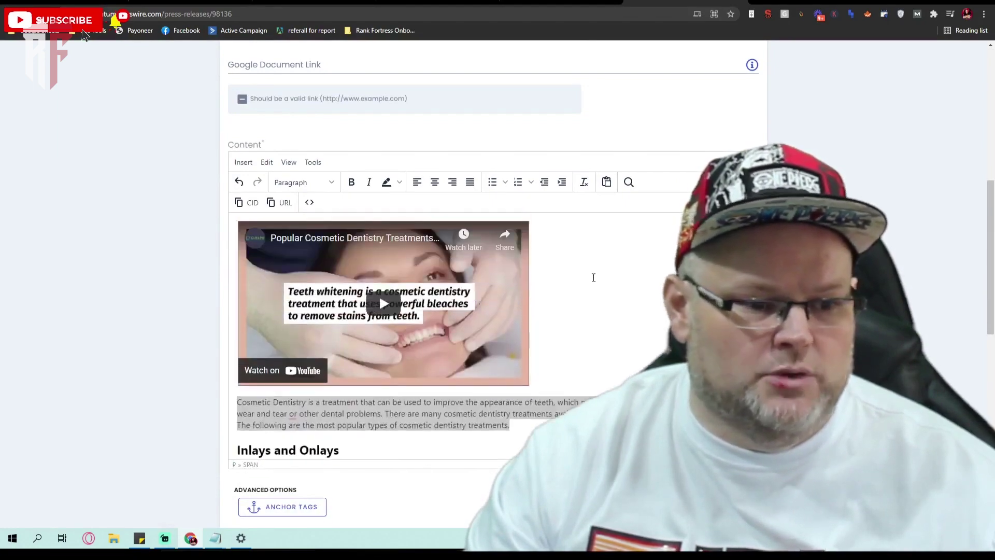
{"action": "scroll", "coordinate": [593, 277], "scroll_direction": "down", "scroll_amount": 3}
{"action": "scroll", "coordinate": [523, 320], "scroll_direction": "down", "scroll_amount": 3}
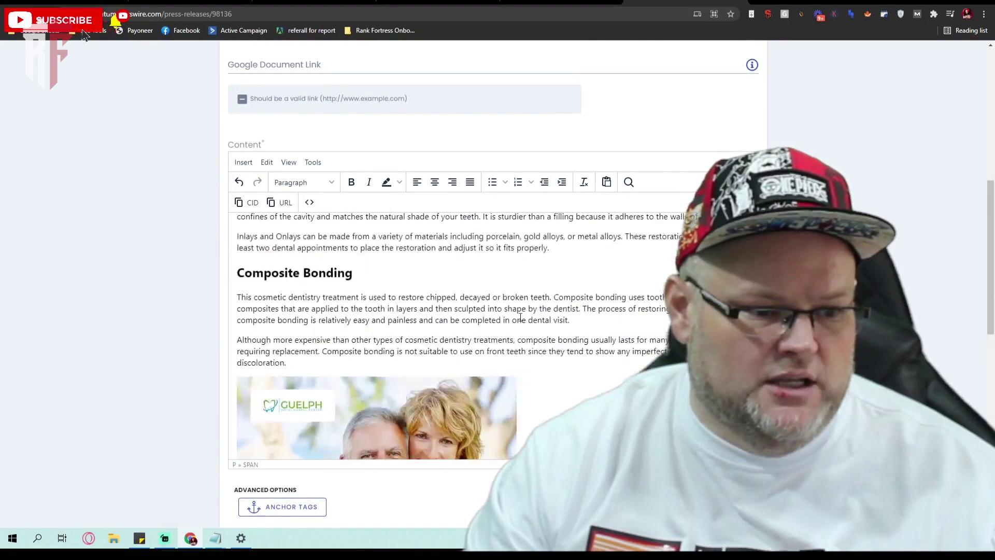
{"action": "triple_click", "coordinate": [506, 308]}
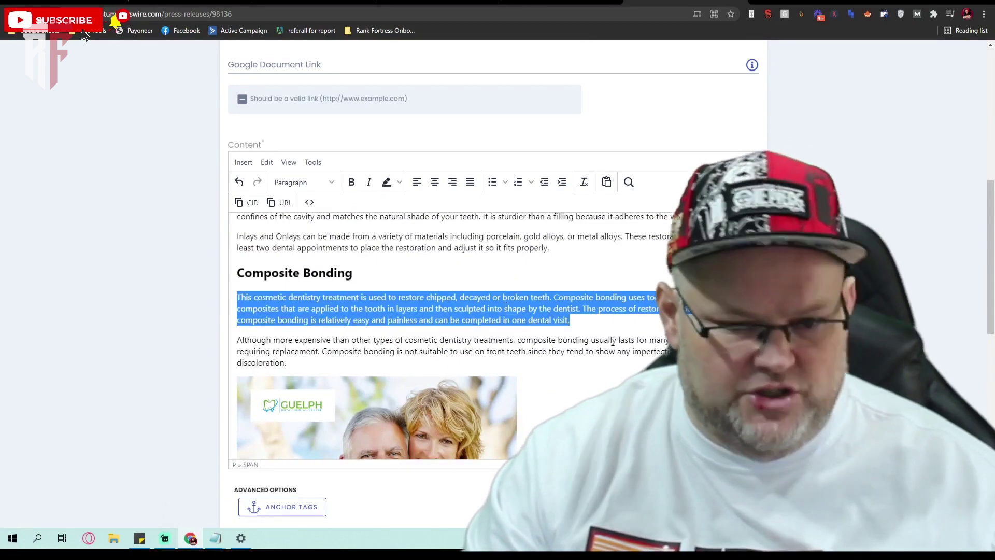
{"action": "scroll", "coordinate": [613, 341], "scroll_direction": "down", "scroll_amount": 15}
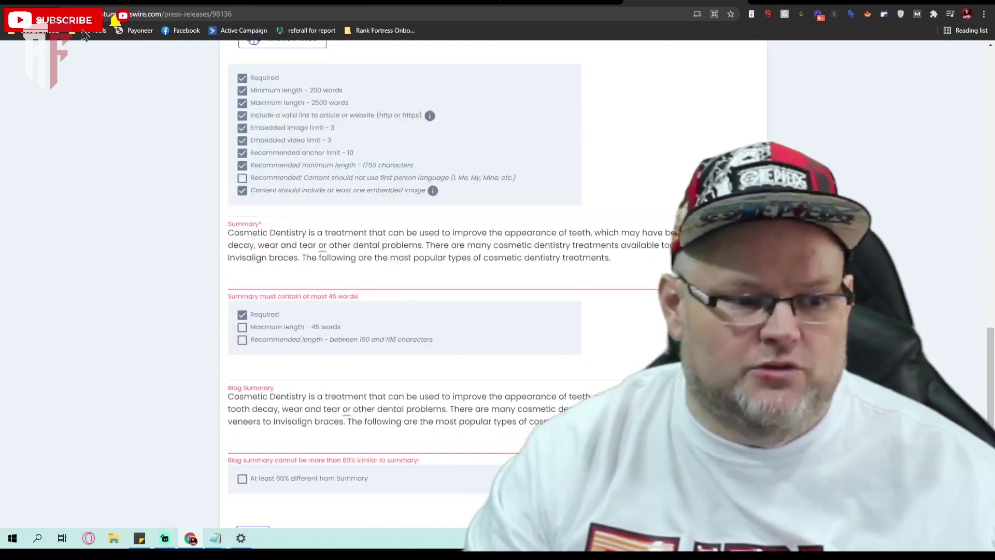
{"action": "scroll", "coordinate": [401, 121], "scroll_direction": "down", "scroll_amount": 2}
{"action": "triple_click", "coordinate": [402, 120]}
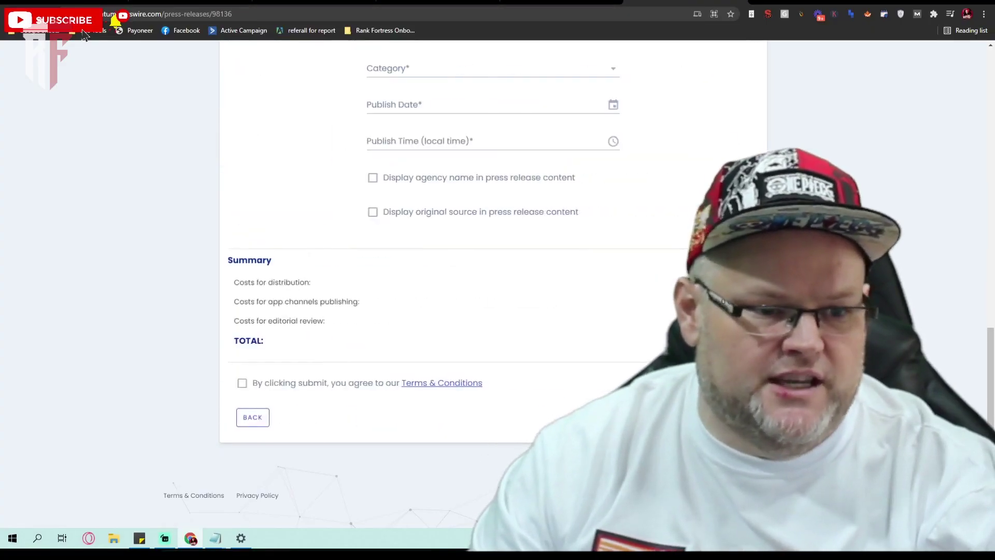
Open the guelphroyaldental.com homepage in a new browser tab
{"action": "scroll", "coordinate": [672, 286], "scroll_direction": "up", "scroll_amount": 7}
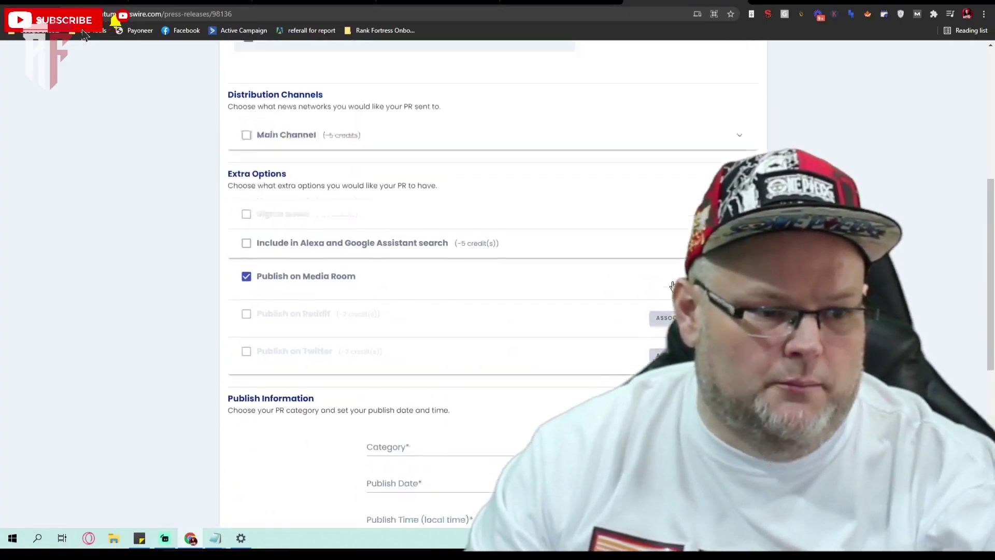
{"action": "scroll", "coordinate": [670, 286], "scroll_direction": "up", "scroll_amount": 5}
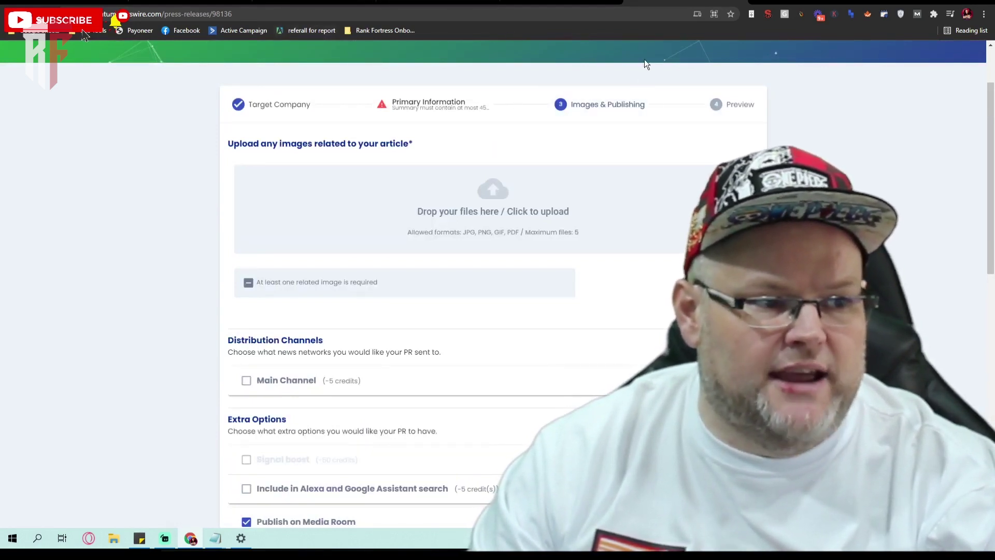
{"action": "key", "text": "ctrl+t"}
{"action": "type", "text": "gu"}
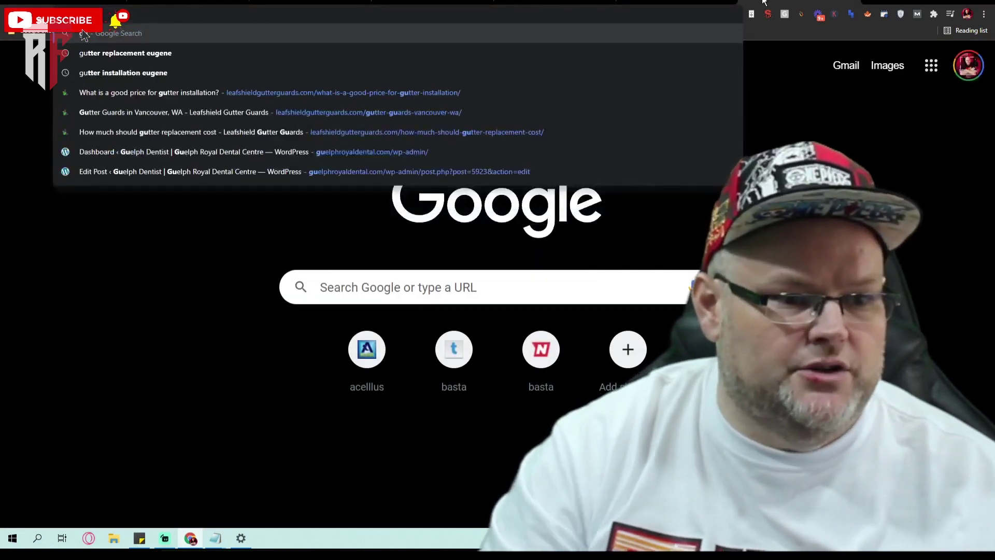
{"action": "key", "text": "Down"}
{"action": "key", "text": "Down"}
{"action": "key", "text": "Down"}
{"action": "key", "text": "Down"}
{"action": "key", "text": "Down"}
{"action": "key", "text": "Down"}
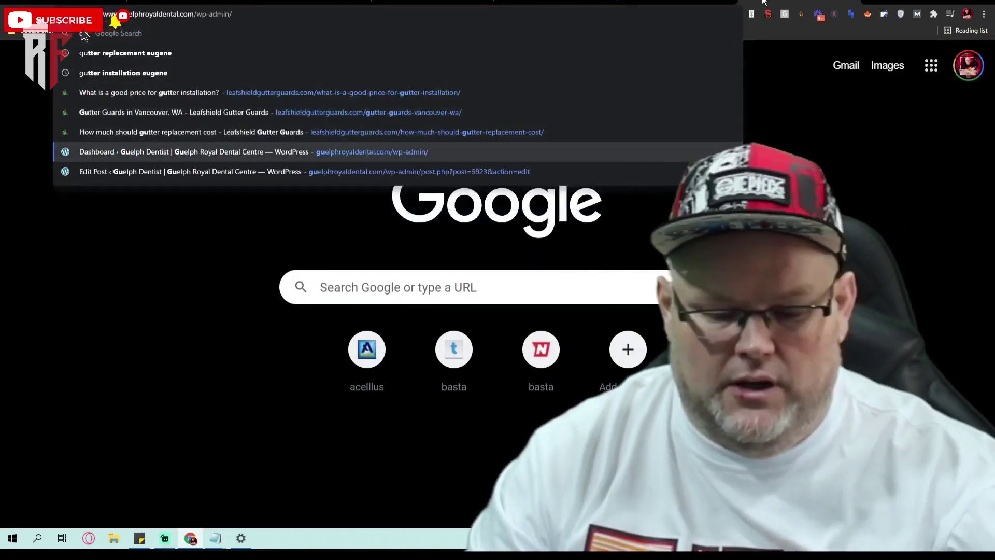
{"action": "key", "text": "BackSpace"}
{"action": "key", "text": "BackSpace"}
{"action": "key", "text": "BackSpace"}
{"action": "key", "text": "BackSpace"}
{"action": "key", "text": "BackSpace"}
{"action": "key", "text": "BackSpace"}
{"action": "key", "text": "BackSpace"}
{"action": "key", "text": "BackSpace"}
{"action": "key", "text": "BackSpace"}
{"action": "key", "text": "Return"}
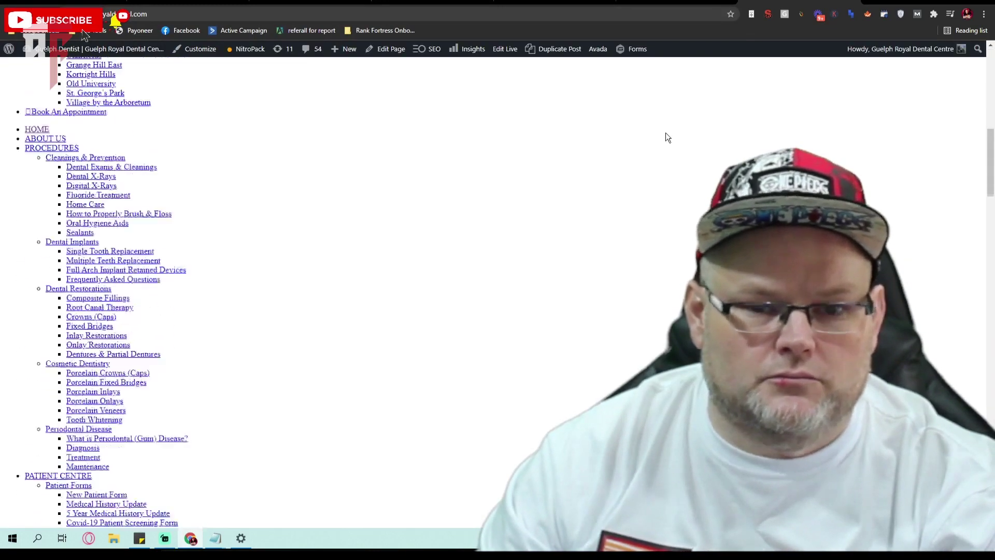
Go to the site's dental blog and save the Popular Cosmetic Dentistry Treatments post's image to the Desktop
{"action": "scroll", "coordinate": [654, 125], "scroll_direction": "down", "scroll_amount": 10}
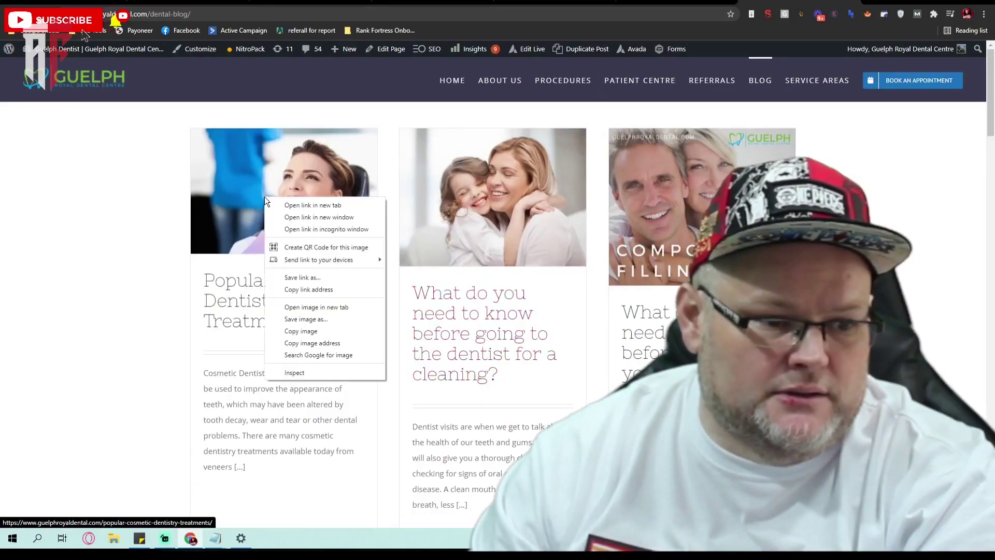
{"action": "left_click", "coordinate": [311, 319]}
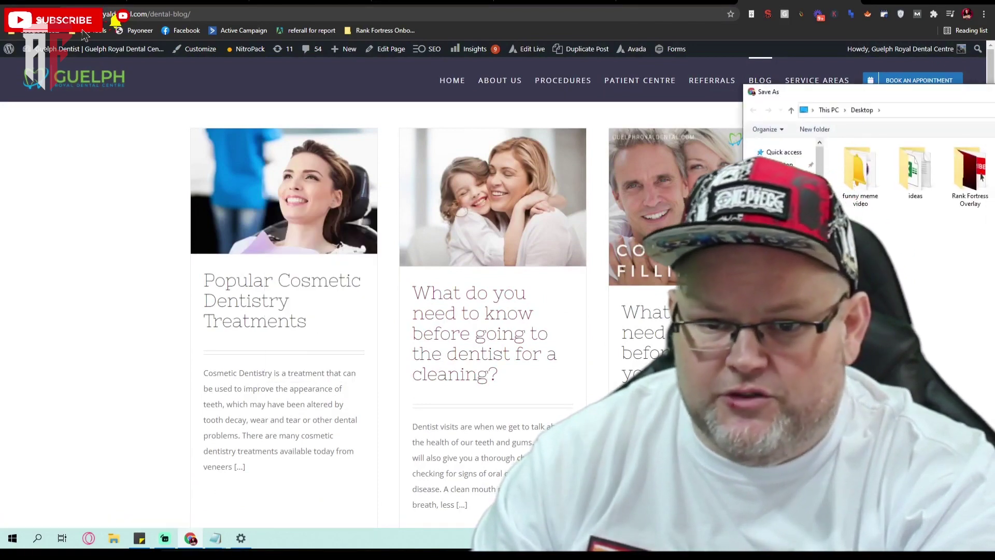
{"action": "key", "text": "Return"}
Return to the Quantum Newswire press release and upload the saved bleeding-gums image as its related image
{"action": "key", "text": "ctrl+Tab"}
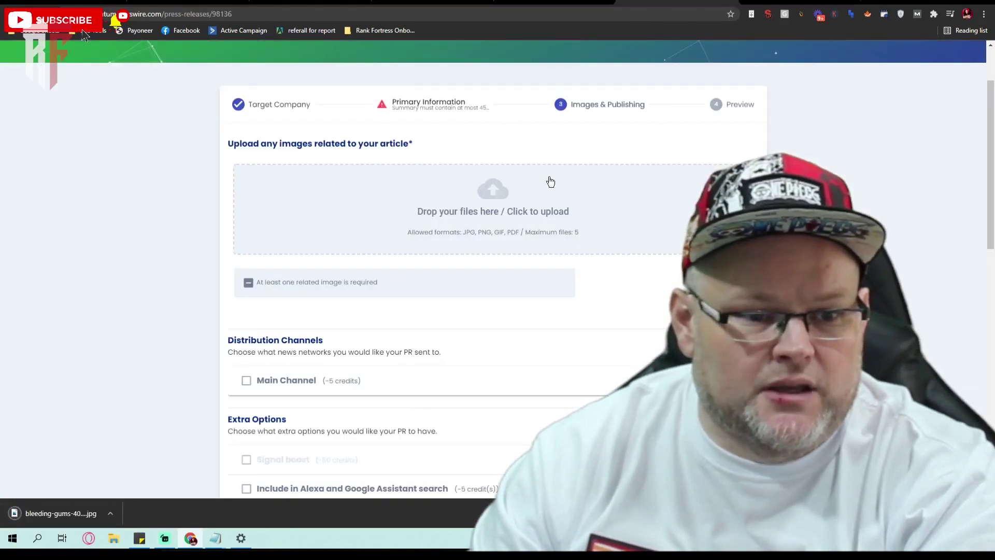
{"action": "left_click", "coordinate": [495, 217]}
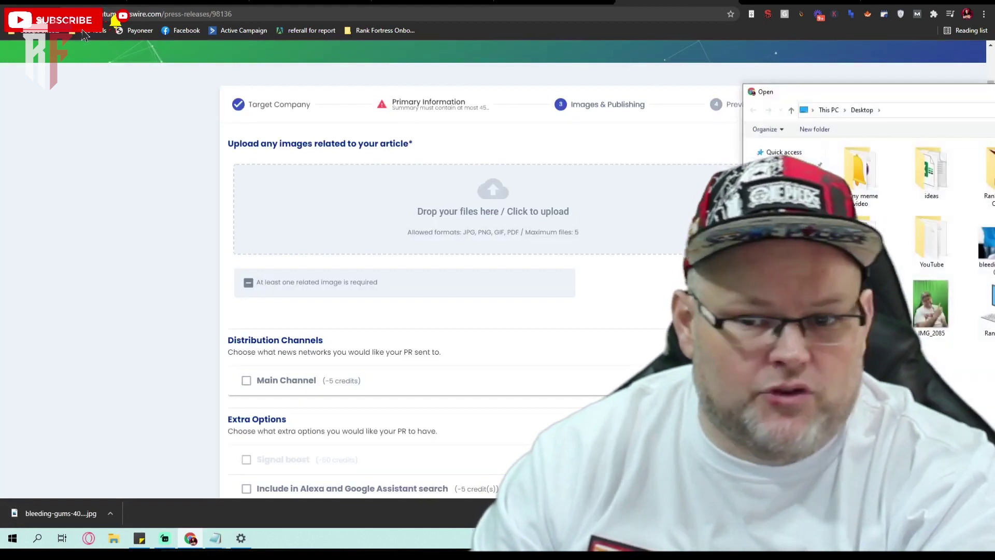
{"action": "key", "text": "Return"}
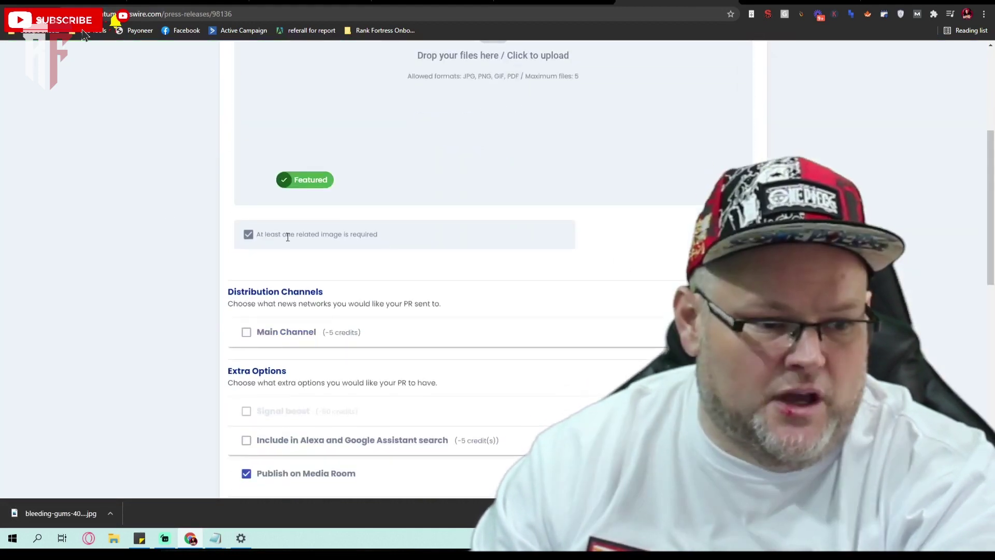
Enable the Main Channel for distribution and include the release in Alexa and Google Assistant search
{"action": "scroll", "coordinate": [394, 224], "scroll_direction": "down", "scroll_amount": 4}
{"action": "left_click", "coordinate": [247, 125]}
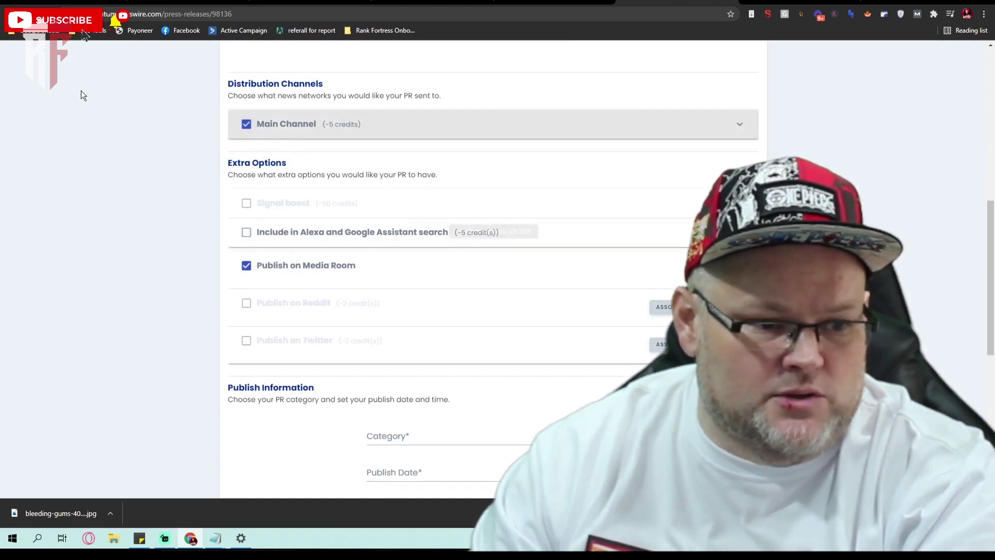
{"action": "left_click", "coordinate": [248, 234]}
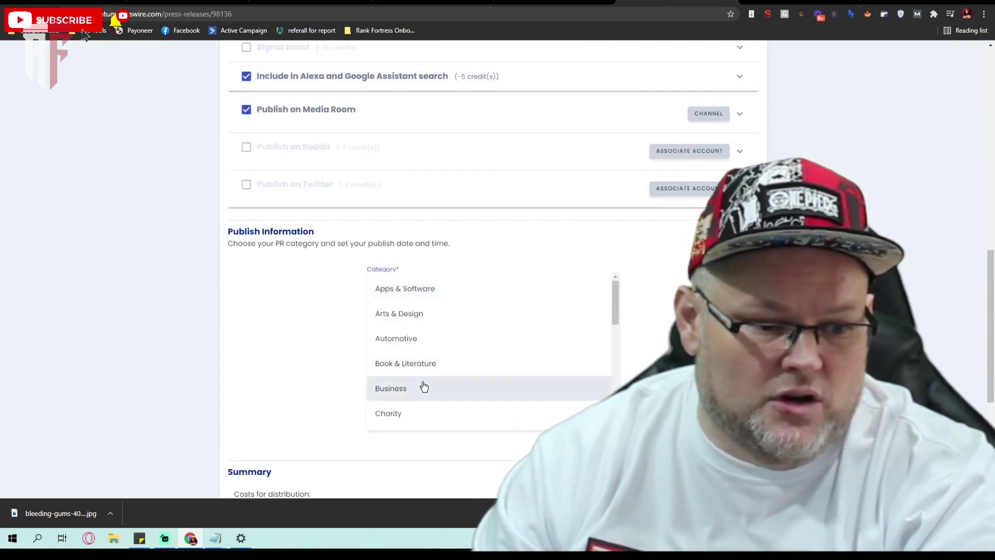
Set the press release category to Health
{"action": "scroll", "coordinate": [423, 384], "scroll_direction": "down", "scroll_amount": 4}
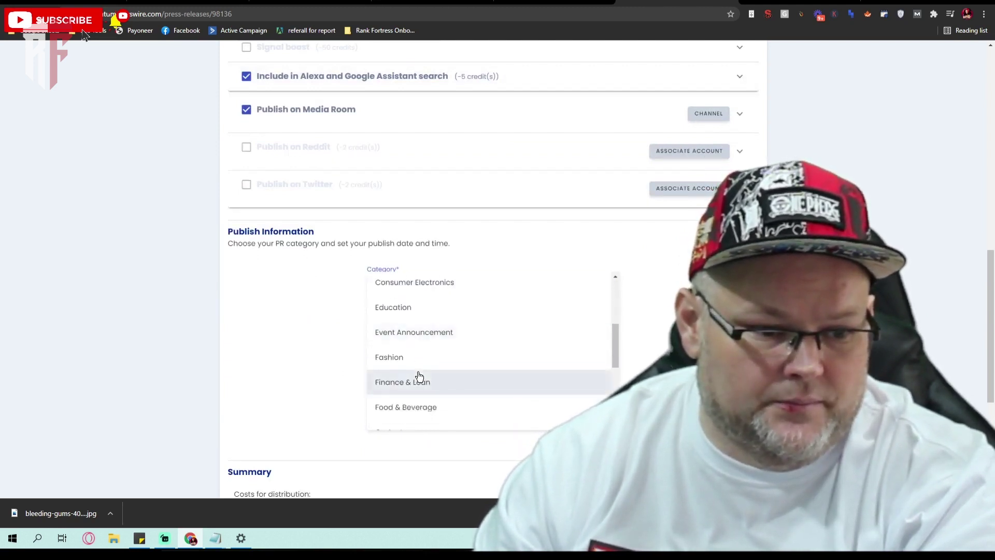
{"action": "scroll", "coordinate": [420, 376], "scroll_direction": "down", "scroll_amount": 3}
{"action": "left_click", "coordinate": [413, 385]}
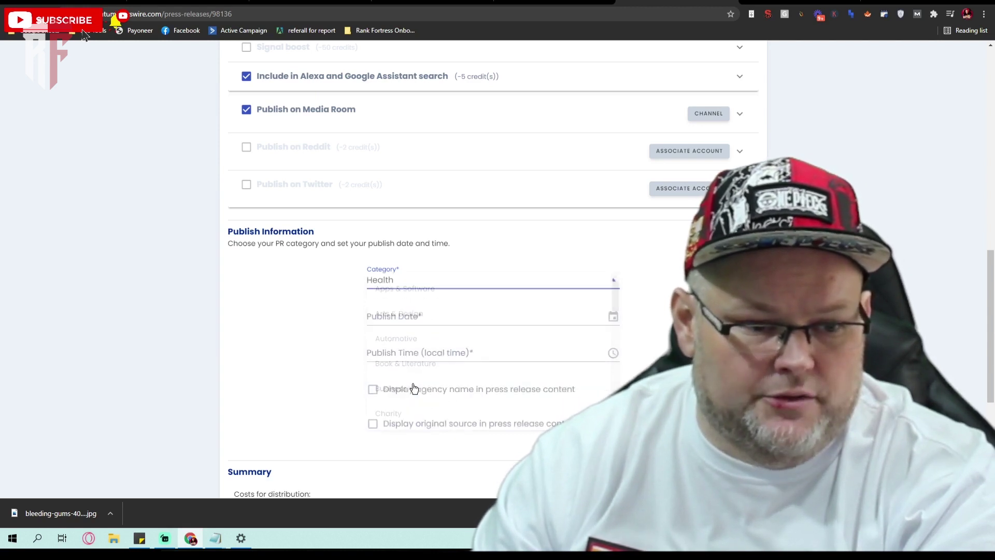
Schedule the press release for publishing on 2021-11-10 at 1:00 pm local time
{"action": "scroll", "coordinate": [488, 232], "scroll_direction": "down", "scroll_amount": 2}
{"action": "left_click", "coordinate": [489, 213]}
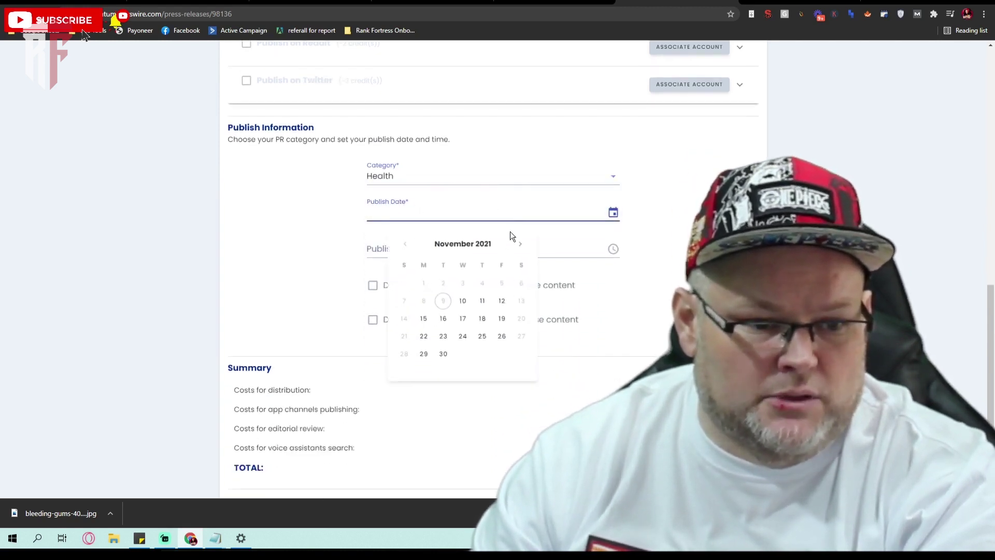
{"action": "left_click", "coordinate": [461, 302]}
{"action": "left_click", "coordinate": [508, 253]}
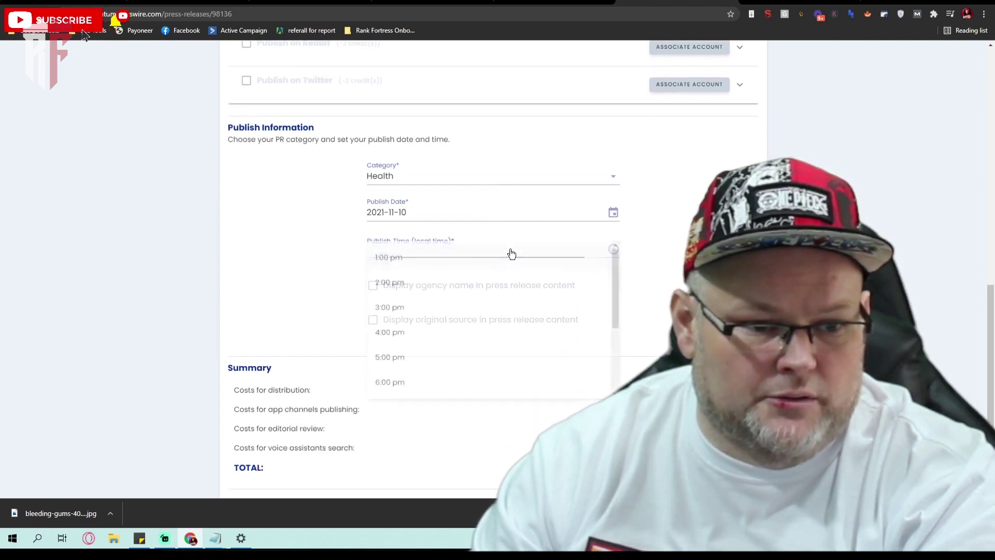
{"action": "left_click", "coordinate": [444, 278]}
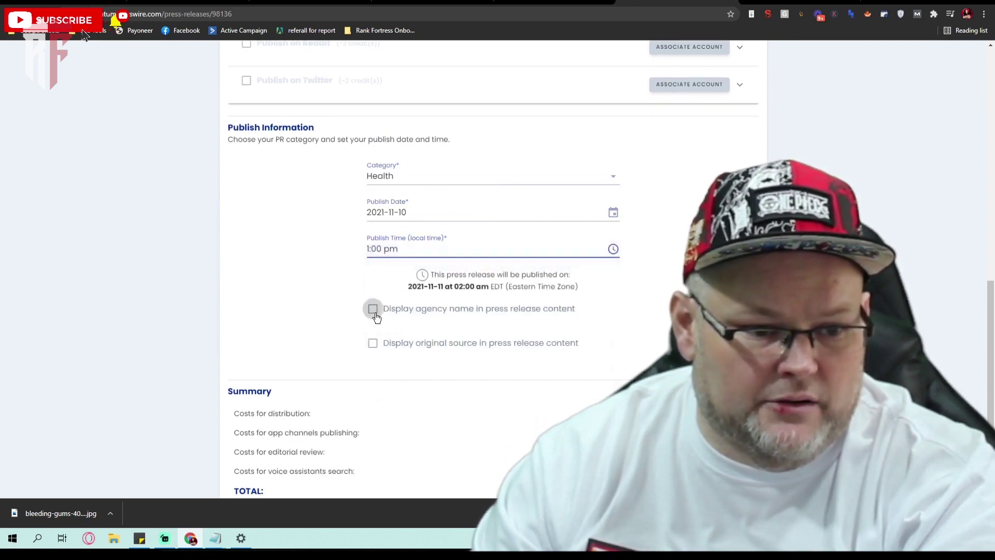
Proceed to the press release preview and review its full text, images, company contact details and map
{"action": "scroll", "coordinate": [446, 349], "scroll_direction": "down", "scroll_amount": 2}
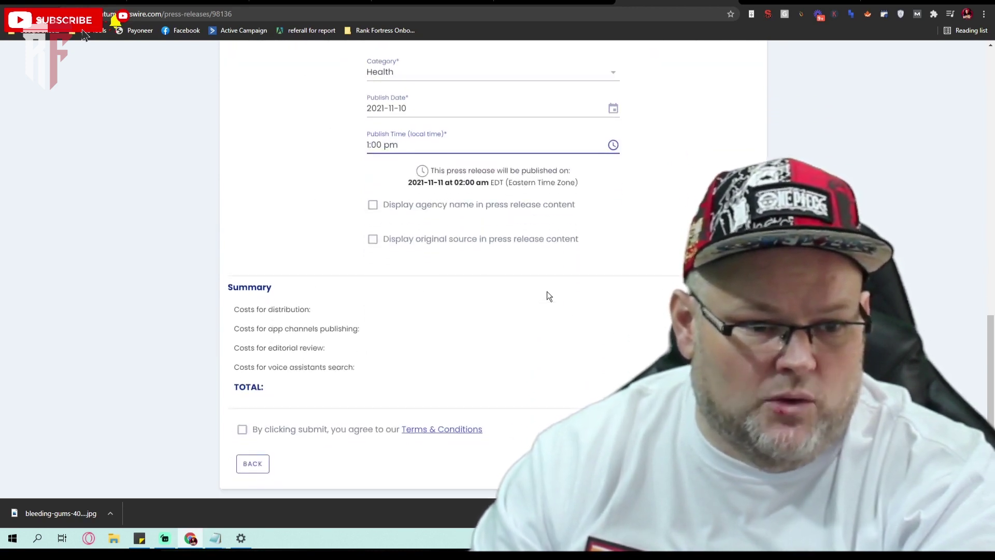
{"action": "scroll", "coordinate": [588, 325], "scroll_direction": "down", "scroll_amount": 2}
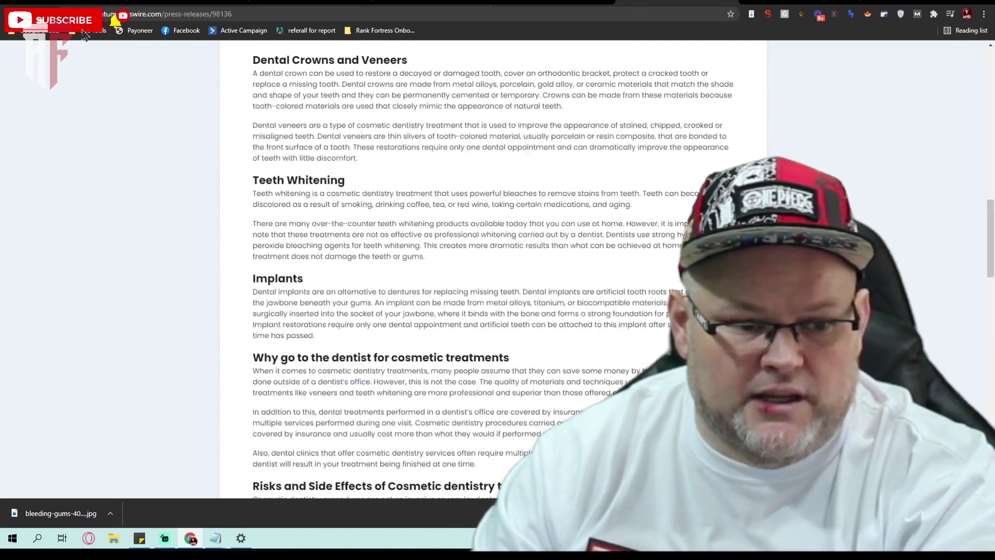
{"action": "scroll", "coordinate": [392, 270], "scroll_direction": "down", "scroll_amount": 10}
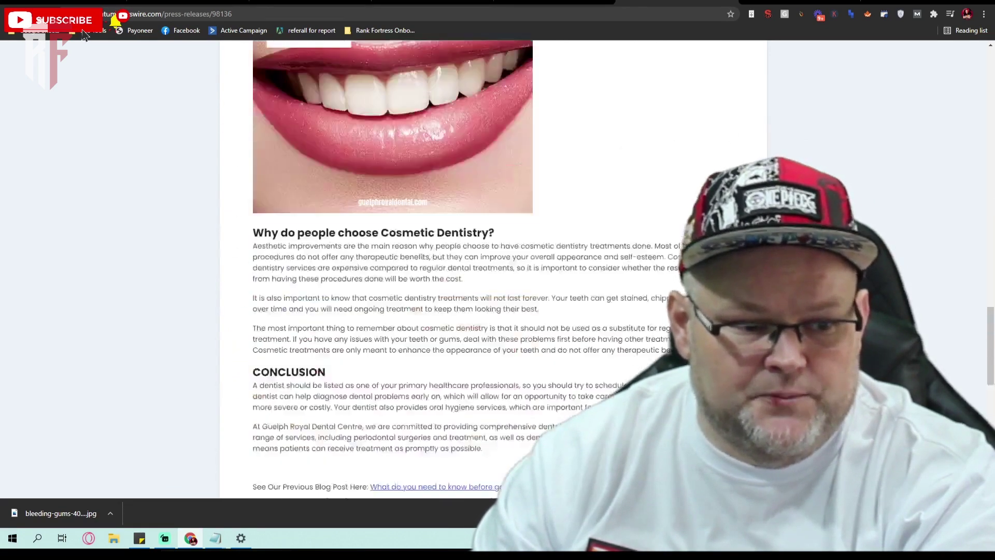
{"action": "key", "text": "End"}
{"action": "key", "text": "Page_Up"}
{"action": "key", "text": "Page_Up"}
{"action": "key", "text": "Page_Up"}
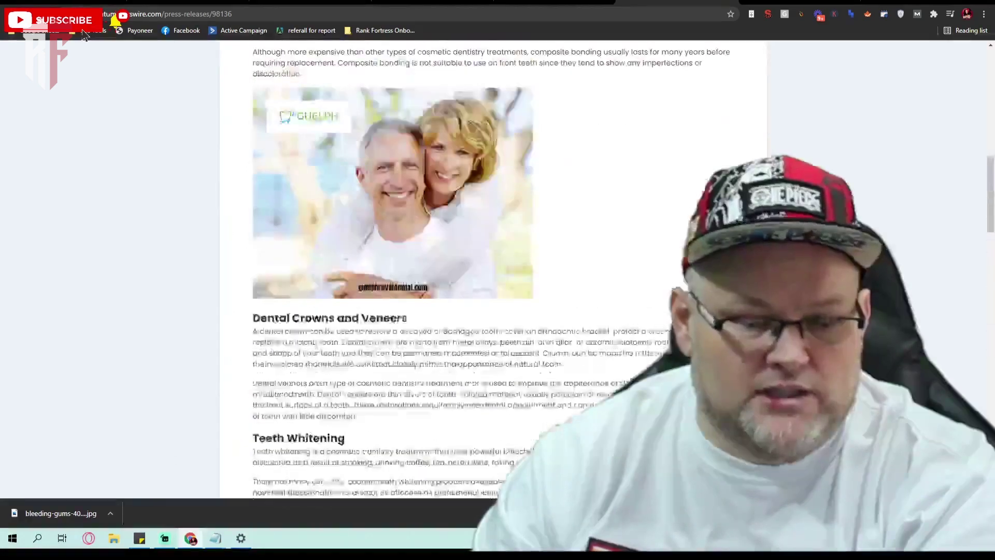
{"action": "scroll", "coordinate": [641, 282], "scroll_direction": "up", "scroll_amount": 15}
{"action": "scroll", "coordinate": [640, 283], "scroll_direction": "down", "scroll_amount": 20}
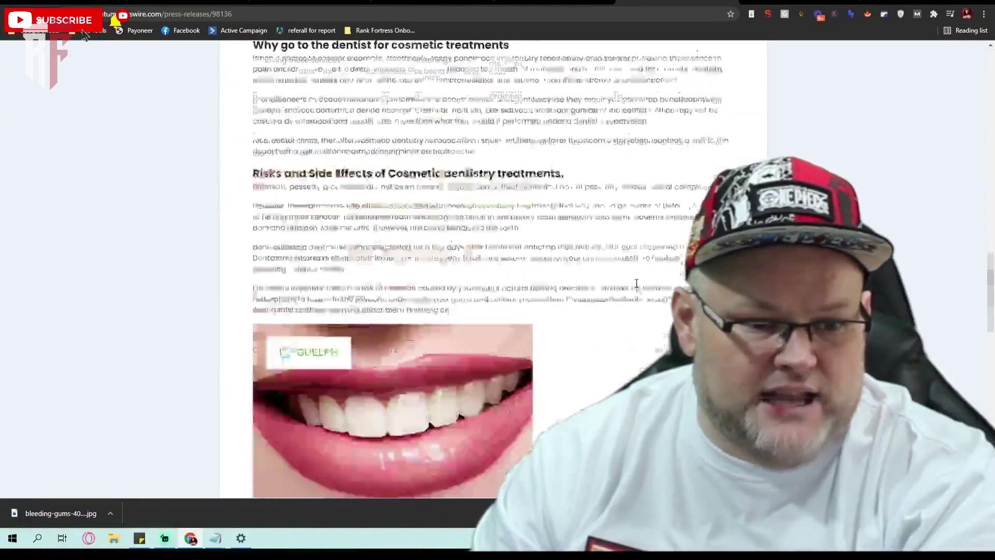
{"action": "scroll", "coordinate": [637, 284], "scroll_direction": "down", "scroll_amount": 10}
{"action": "scroll", "coordinate": [456, 300], "scroll_direction": "down", "scroll_amount": 5}
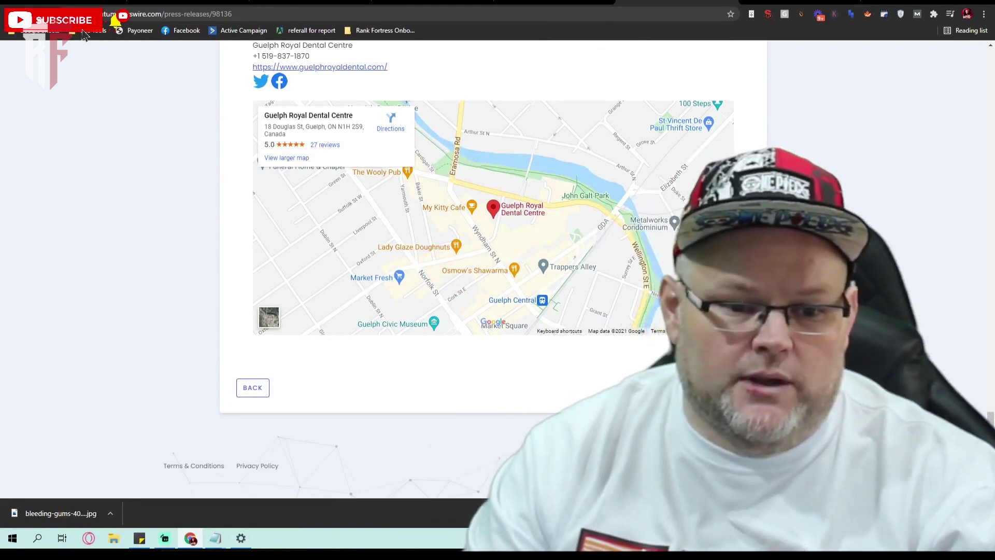
Shorten the Summary to the 45-word maximum by deleting its last sentence about the most popular types of cosmetic dentistry treatments
{"action": "key", "text": "ctrl+Tab"}
{"action": "scroll", "coordinate": [86, 36], "scroll_direction": "down", "scroll_amount": 12}
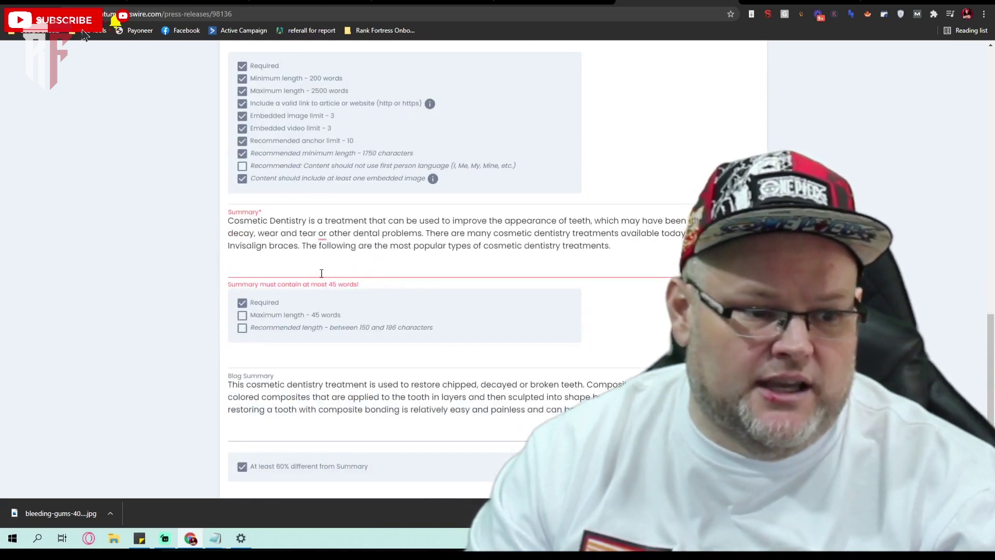
{"action": "key", "text": "BackSpace"}
{"action": "key", "text": "BackSpace"}
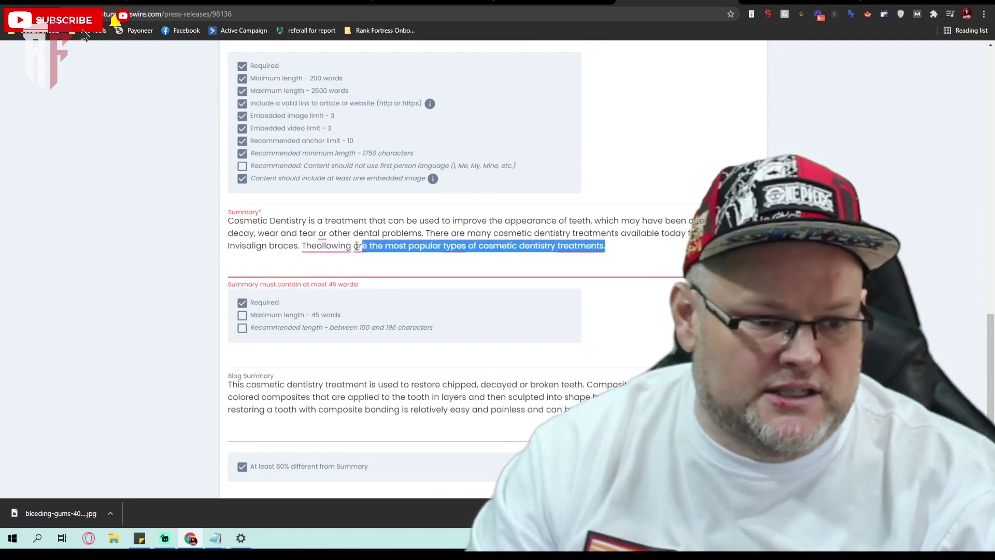
{"action": "left_click_drag", "start_coordinate": [357, 246], "coordinate": [303, 246]}
{"action": "key", "text": "BackSpace"}
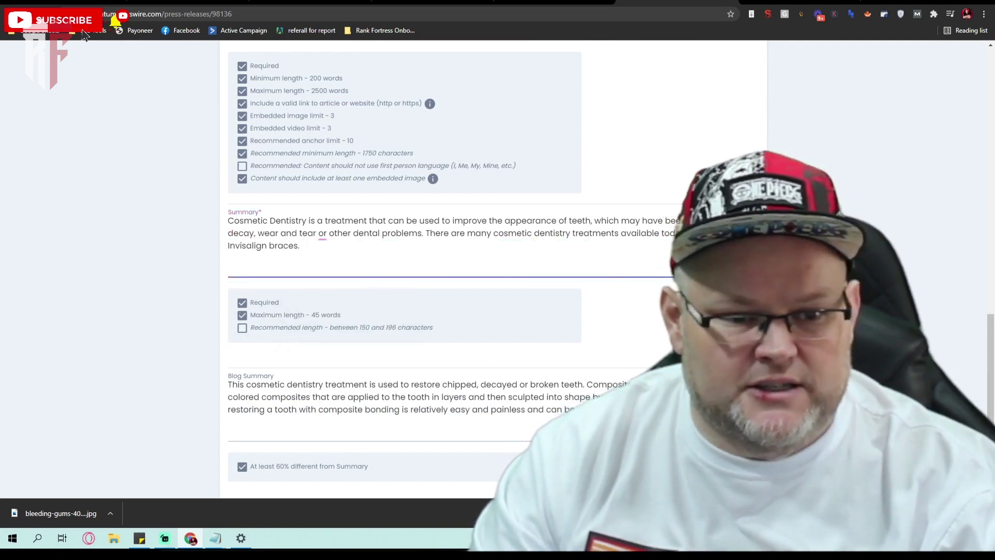
Submit the corrected Popular Cosmetic Dentistry Treatments release and check its entry in the press releases list
{"action": "scroll", "coordinate": [85, 35], "scroll_direction": "down", "scroll_amount": 3}
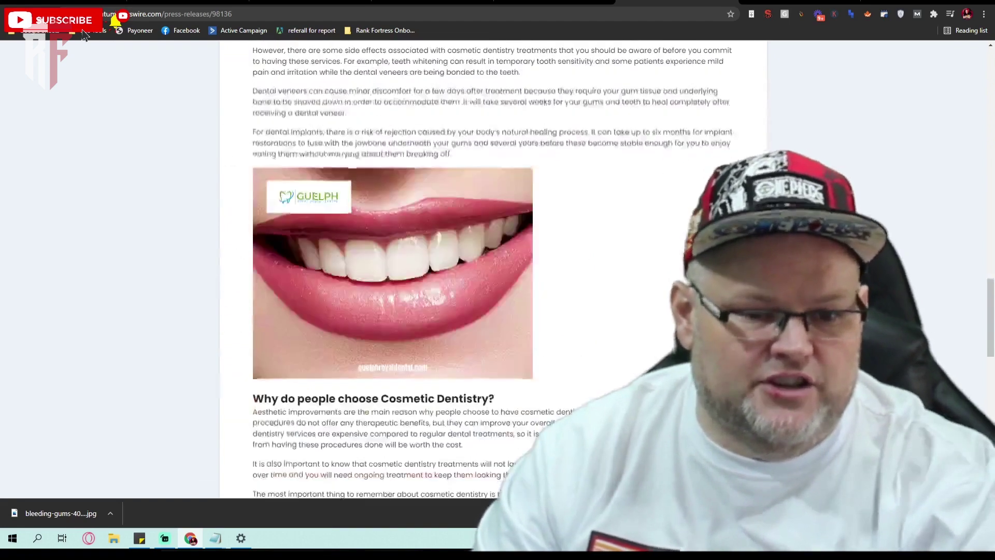
{"action": "scroll", "coordinate": [85, 35], "scroll_direction": "down", "scroll_amount": 1}
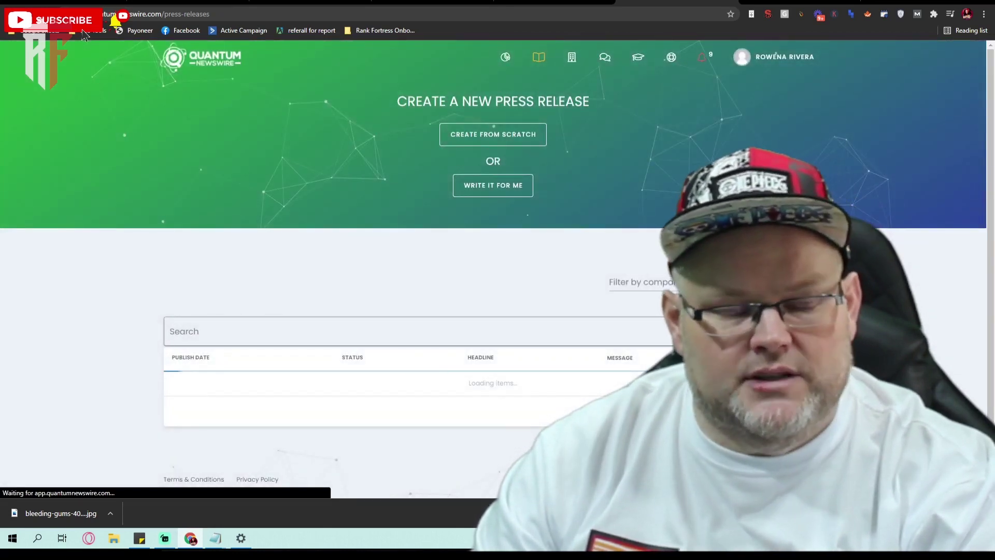
{"action": "scroll", "coordinate": [85, 35], "scroll_direction": "down", "scroll_amount": 3}
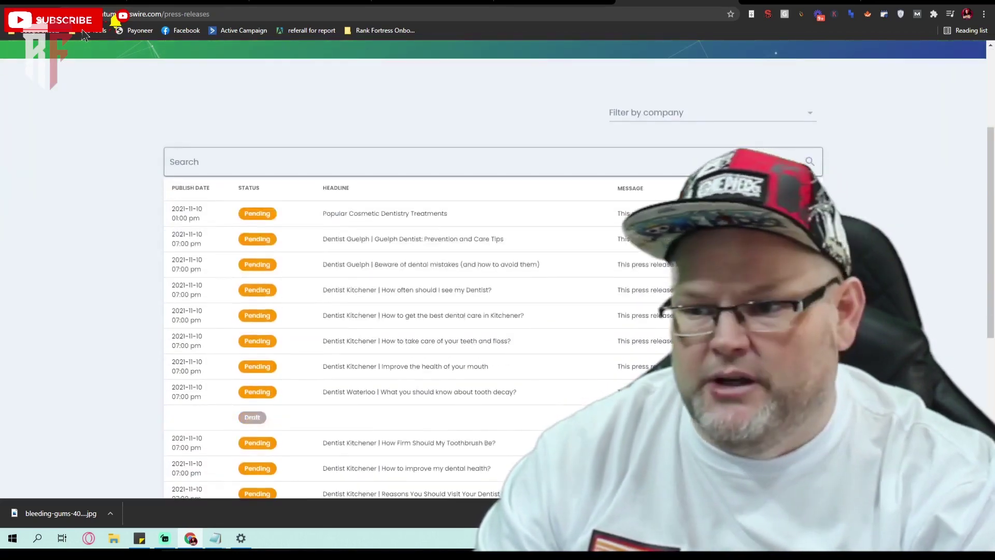
{"action": "scroll", "coordinate": [85, 35], "scroll_direction": "up", "scroll_amount": 2}
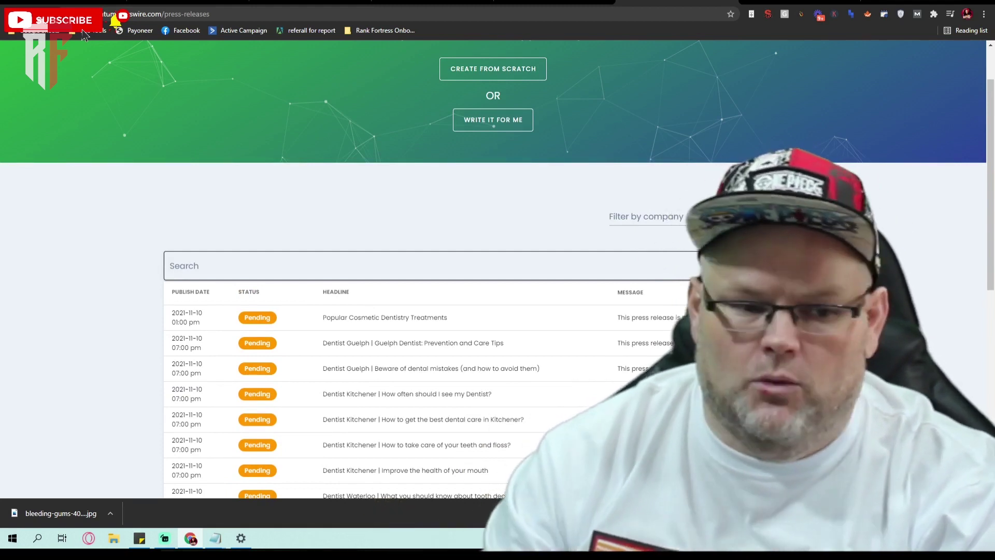
{"action": "scroll", "coordinate": [84, 35], "scroll_direction": "down", "scroll_amount": 2}
{"action": "scroll", "coordinate": [84, 36], "scroll_direction": "up", "scroll_amount": 3}
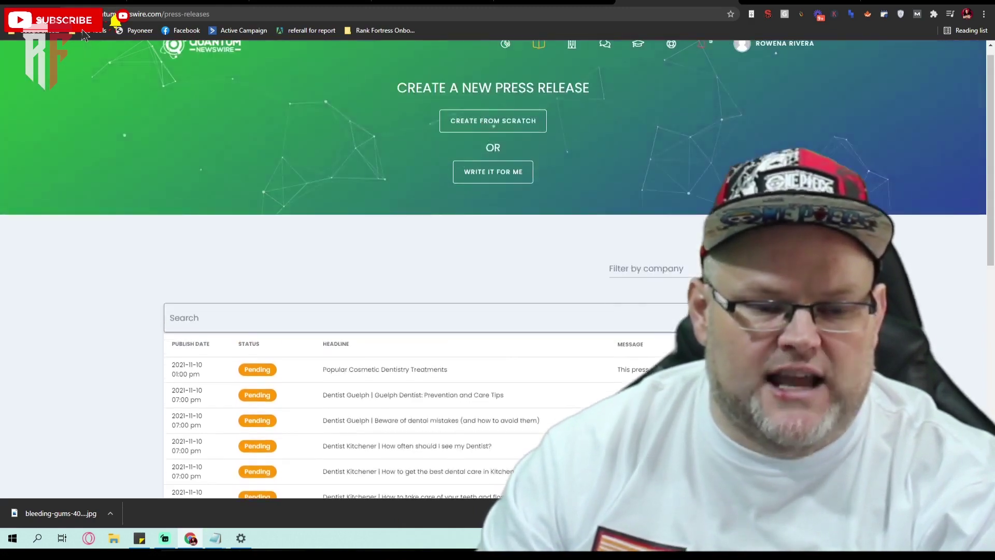